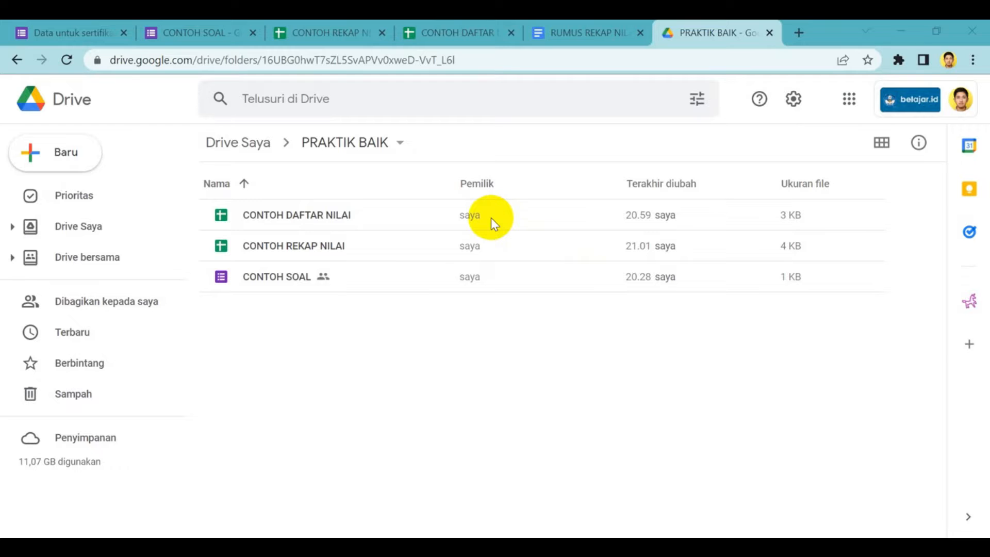
Look over the CONTOH SOAL form, the CONTOH REKAP NILAI spreadsheet and the CONTOH DAFTAR NILAI spreadsheet, leaving the open formula cell unchanged
left_click(204, 31)
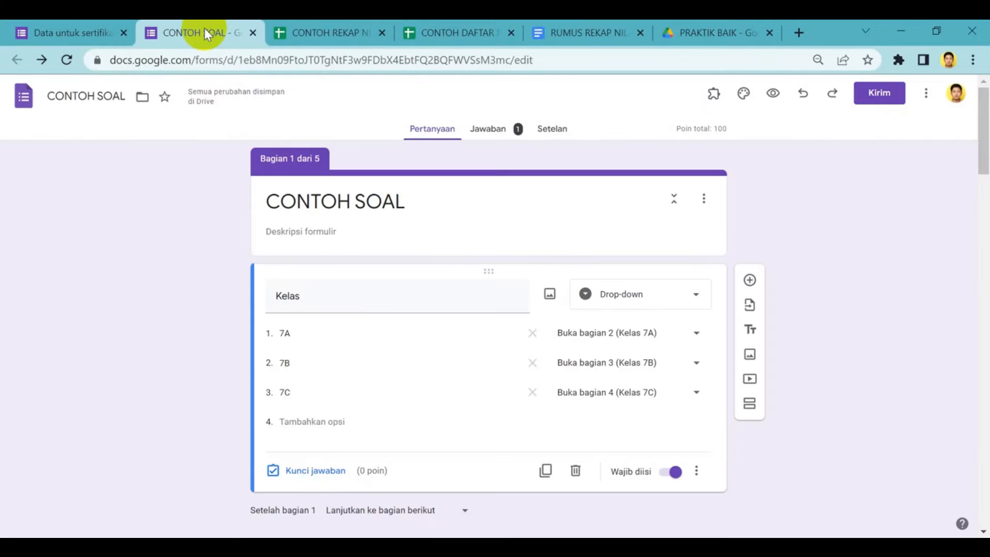
left_click(331, 34)
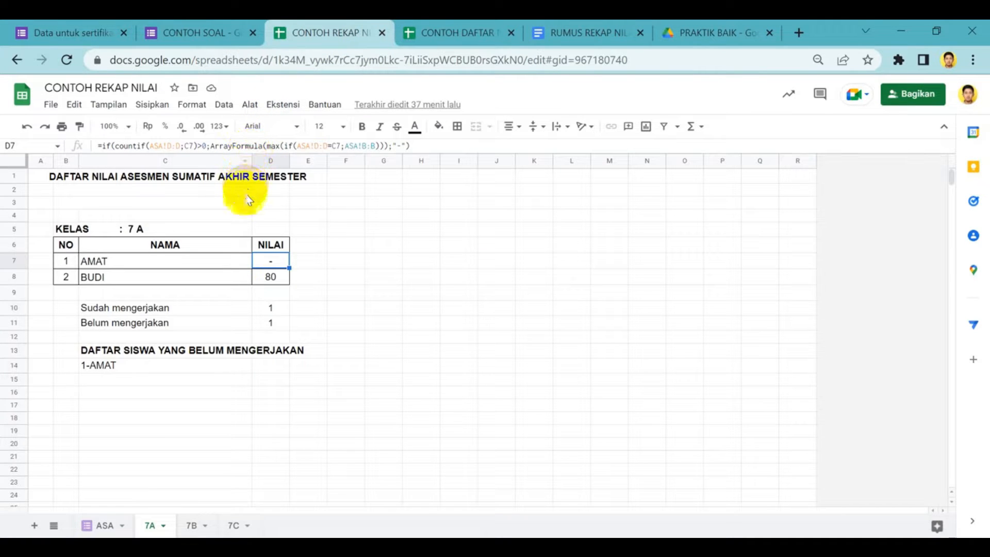
left_click(456, 34)
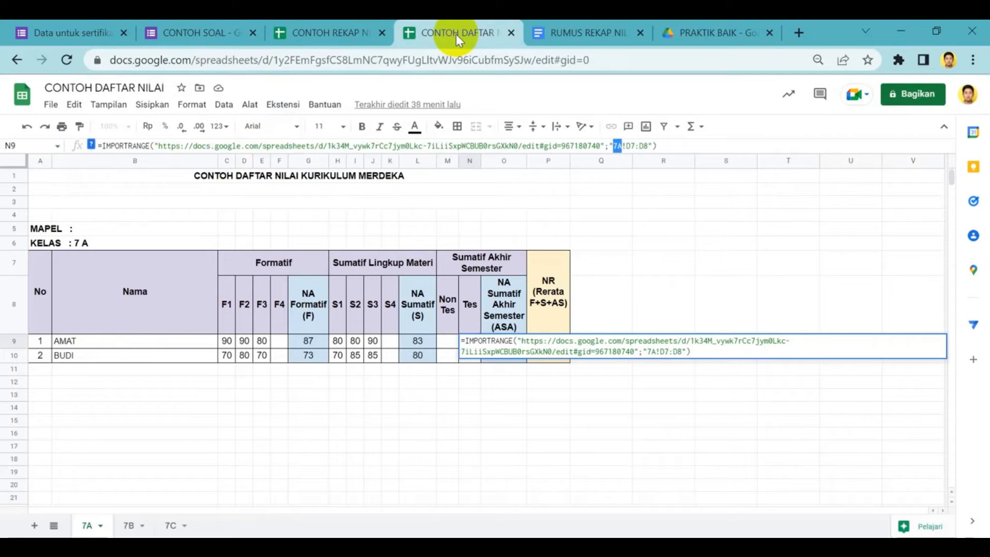
left_click(411, 216)
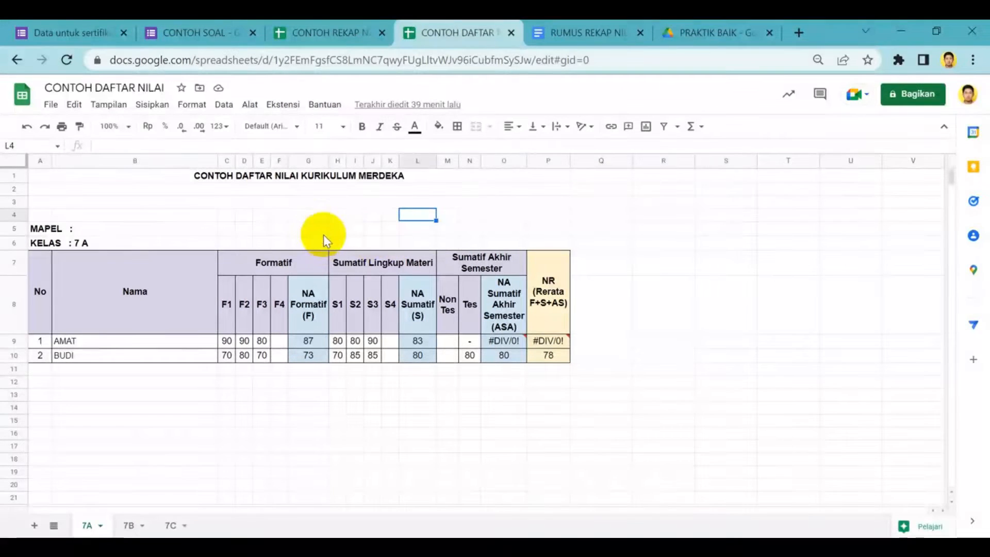
Return to the CONTOH SOAL form and review its quiz settings, including score release and respondent options
left_click(187, 20)
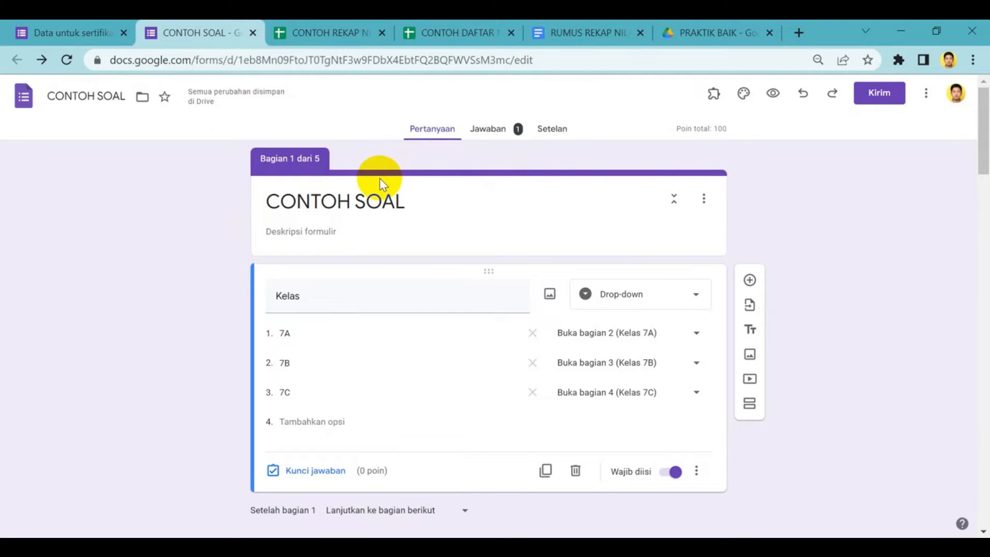
left_click(555, 138)
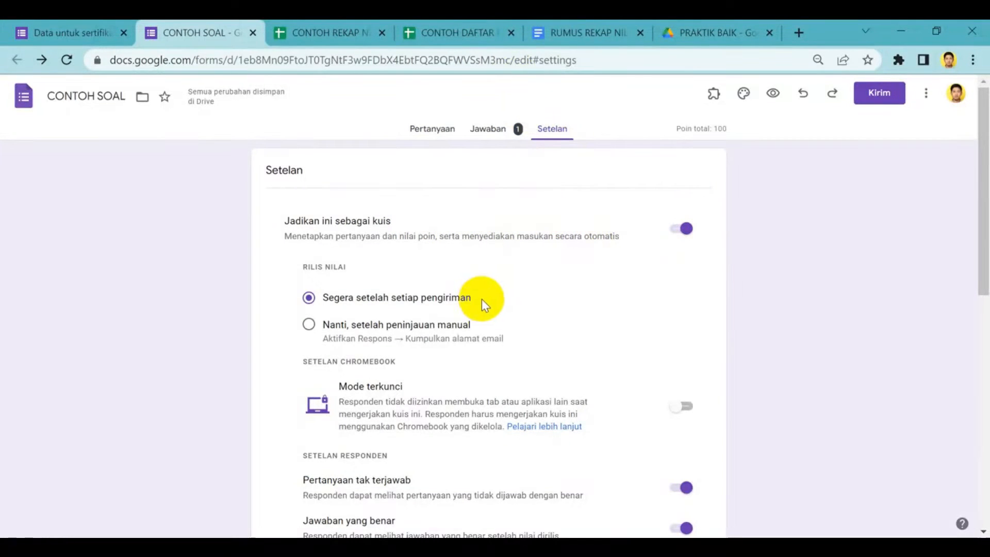
scroll(496, 366, "down", 5)
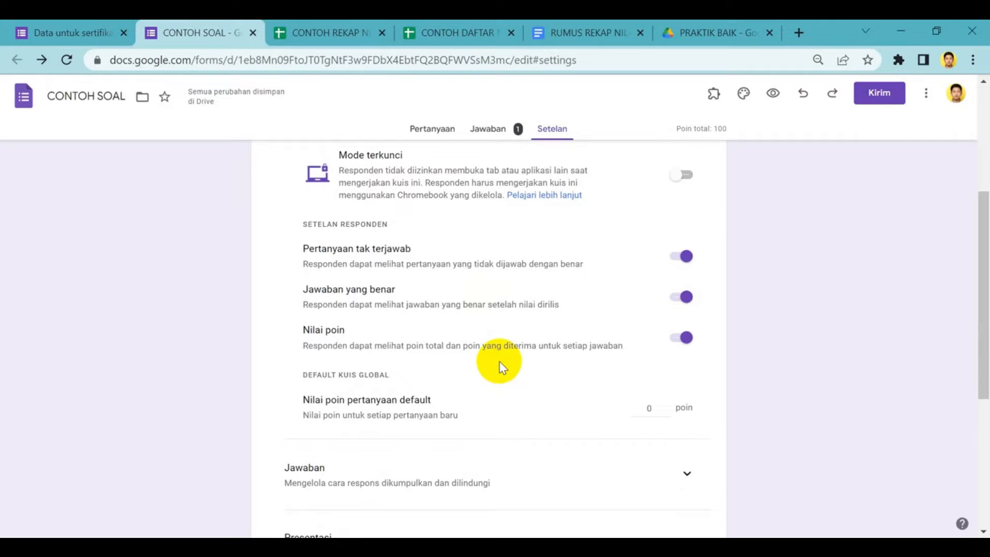
scroll(498, 361, "up", 5)
Go back to the form's questions and inspect the Kelas question's wording, question type and class options
left_click(426, 133)
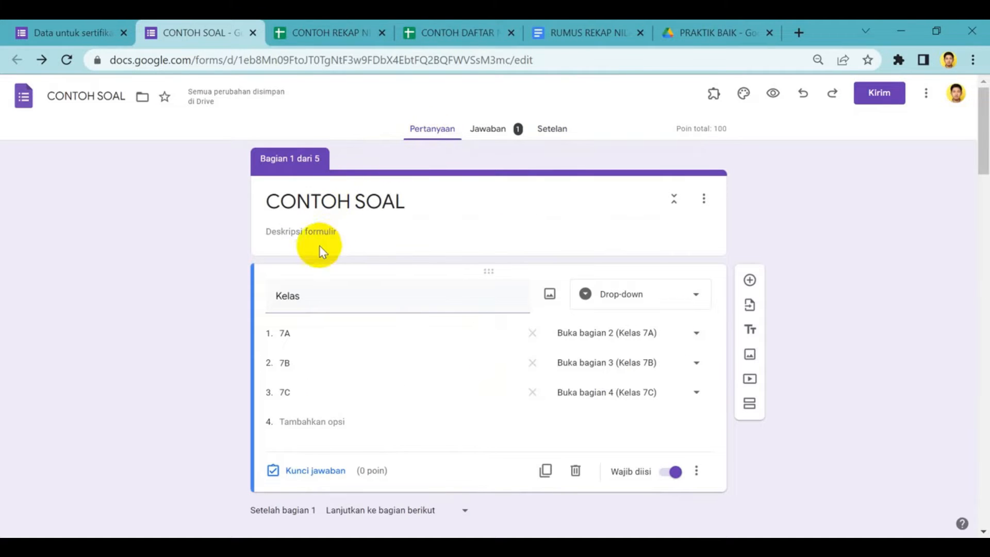
scroll(347, 294, "down", 2)
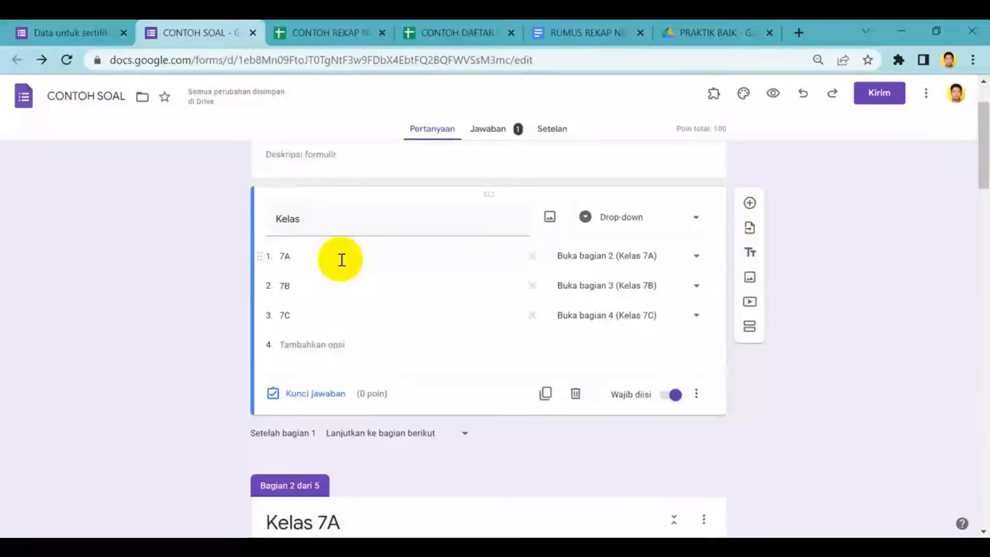
scroll(343, 261, "up", 2)
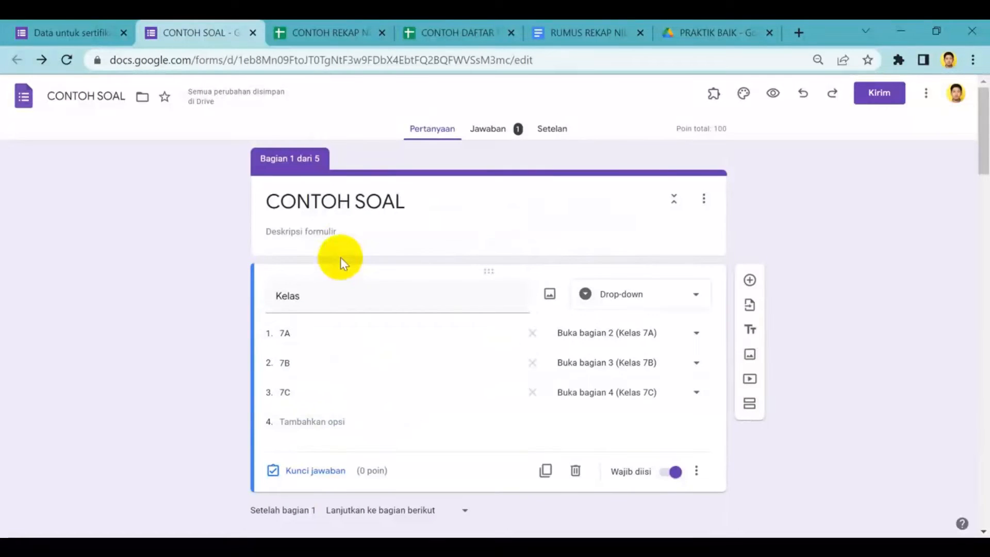
double_click(330, 301)
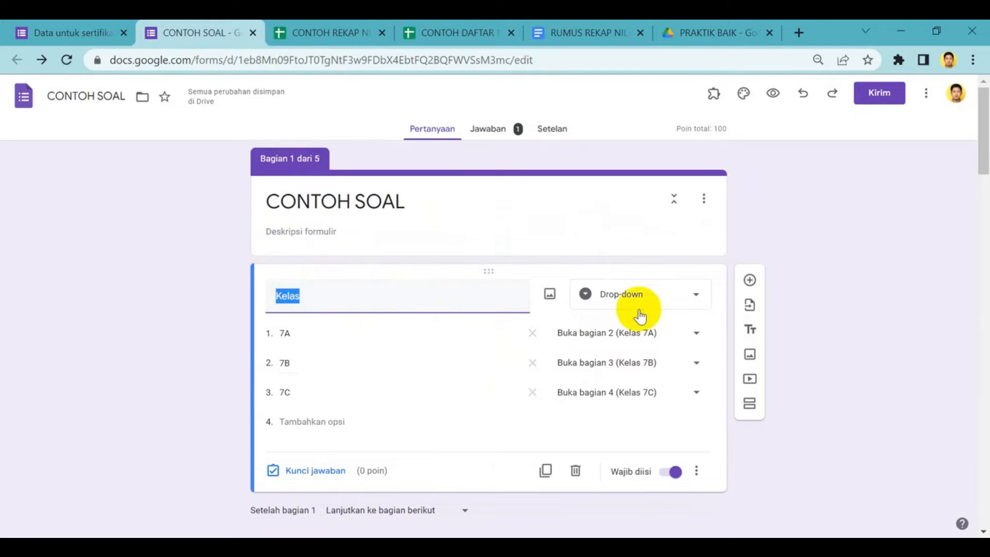
left_click(696, 295)
left_click(697, 296)
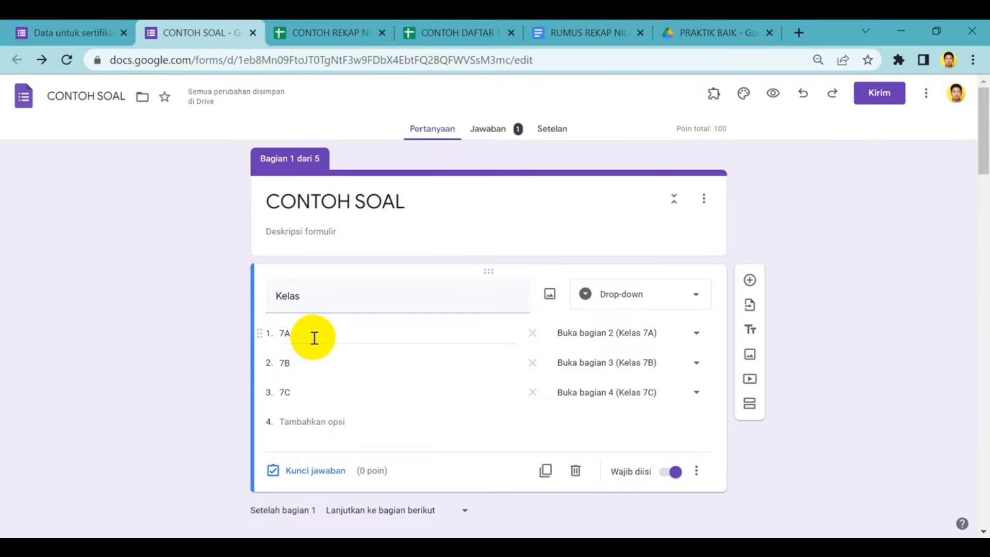
Look through the form sections for Kelas 7A, Kelas 7B and Kelas 7C
scroll(382, 377, "down", 4)
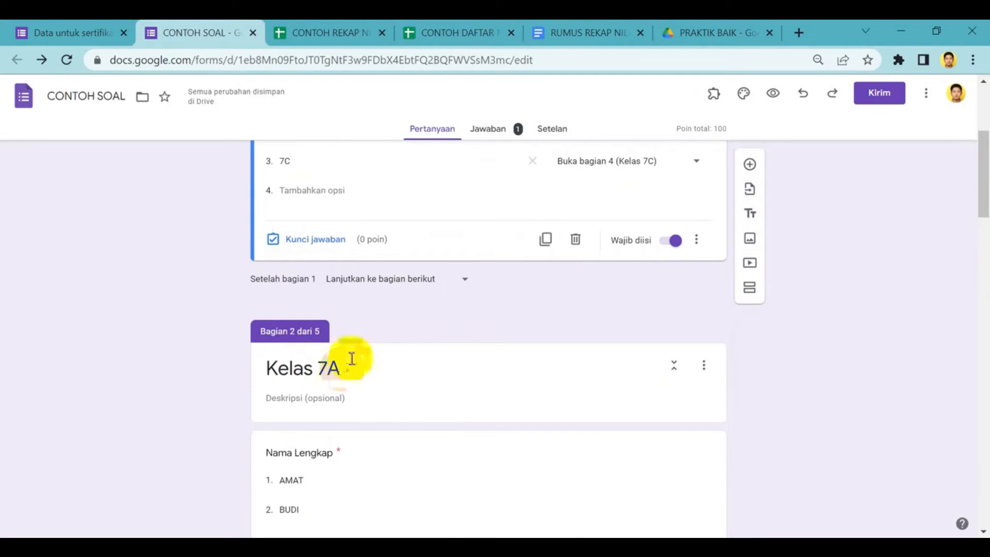
scroll(330, 364, "down", 5)
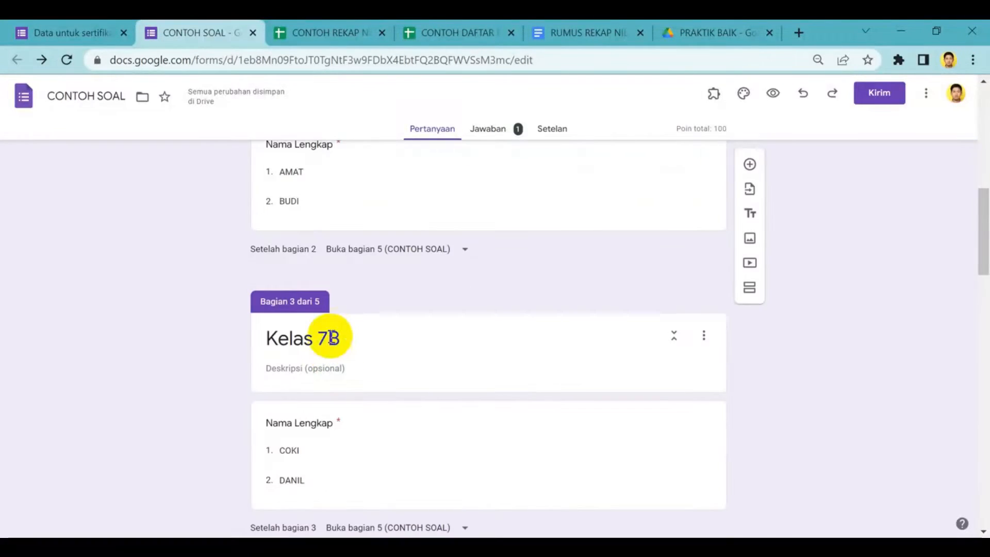
scroll(324, 323, "down", 4)
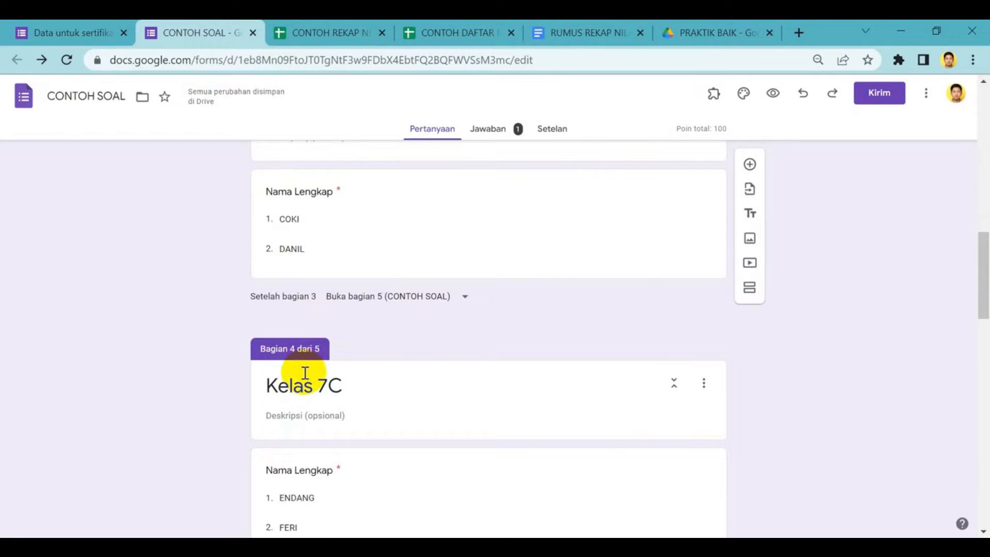
scroll(313, 361, "up", 8)
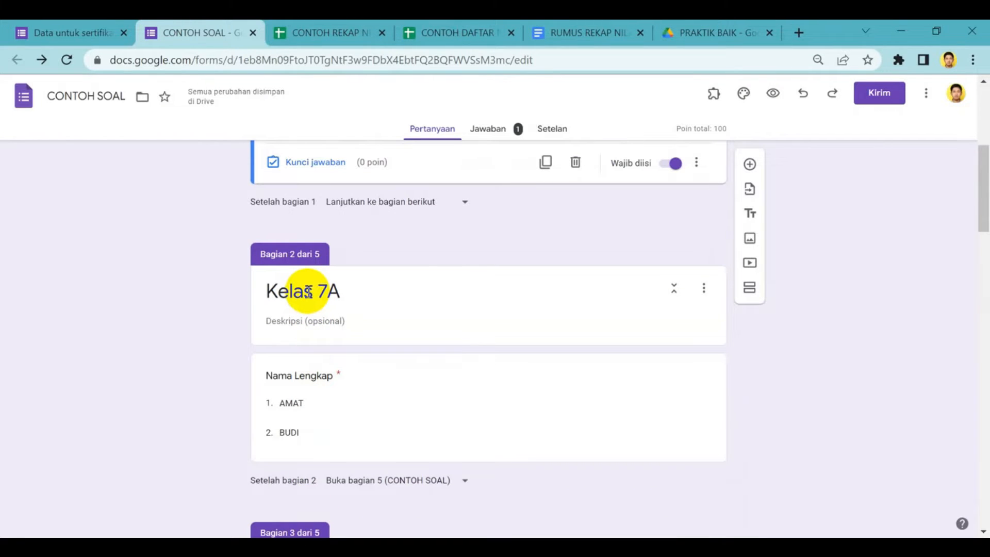
Open the Nama Lengkap question in the Kelas 7A section and inspect its student name options
left_click(314, 379)
left_click(182, 292)
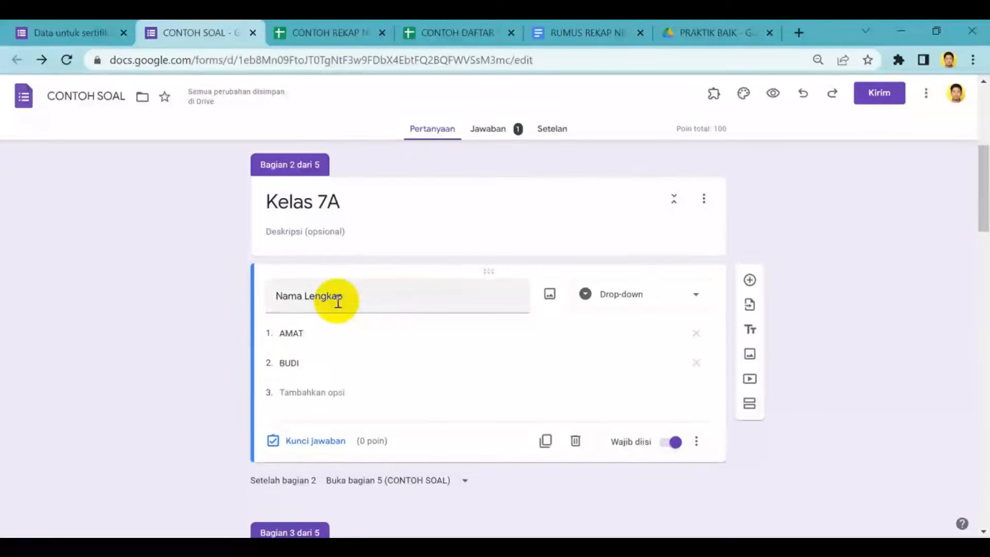
double_click(312, 336)
double_click(303, 365)
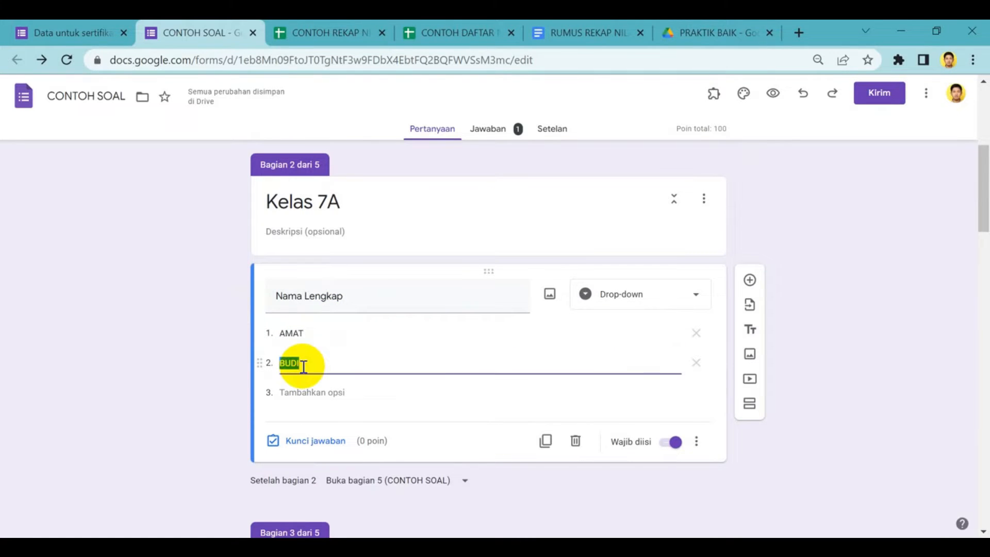
left_click(237, 320)
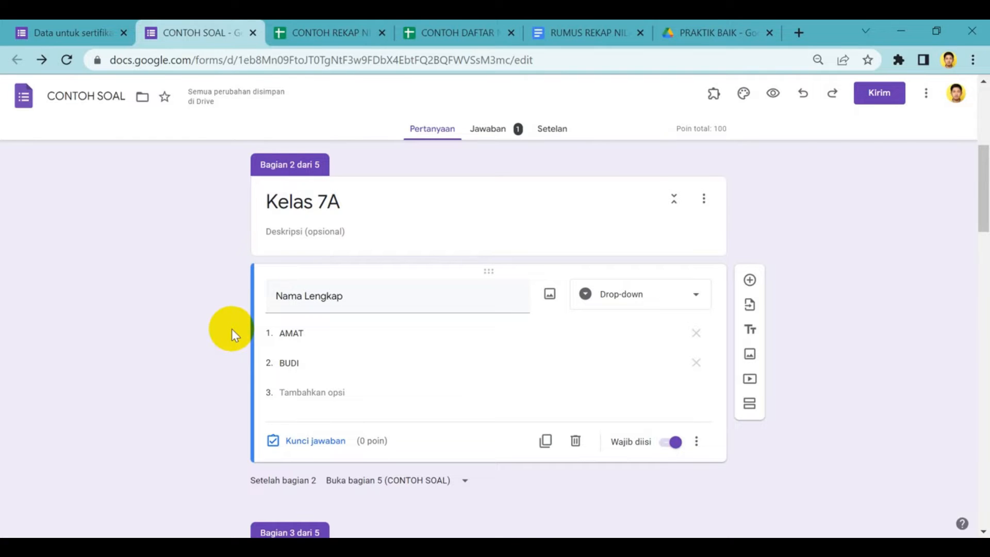
Examine how the Kelas question, the three class sections and the final CONTOH SOAL section follow one another in the form
scroll(231, 329, "down", 8)
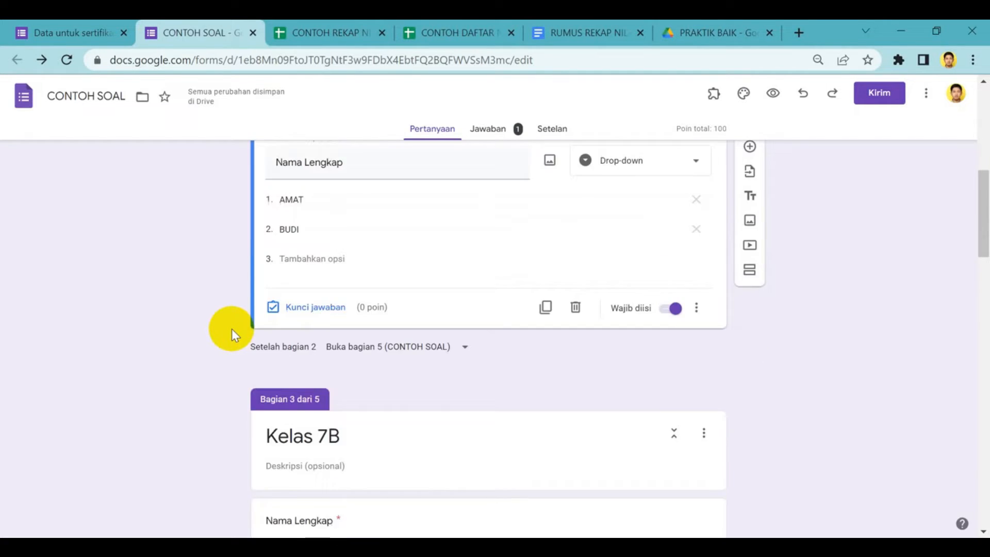
scroll(231, 329, "down", 5)
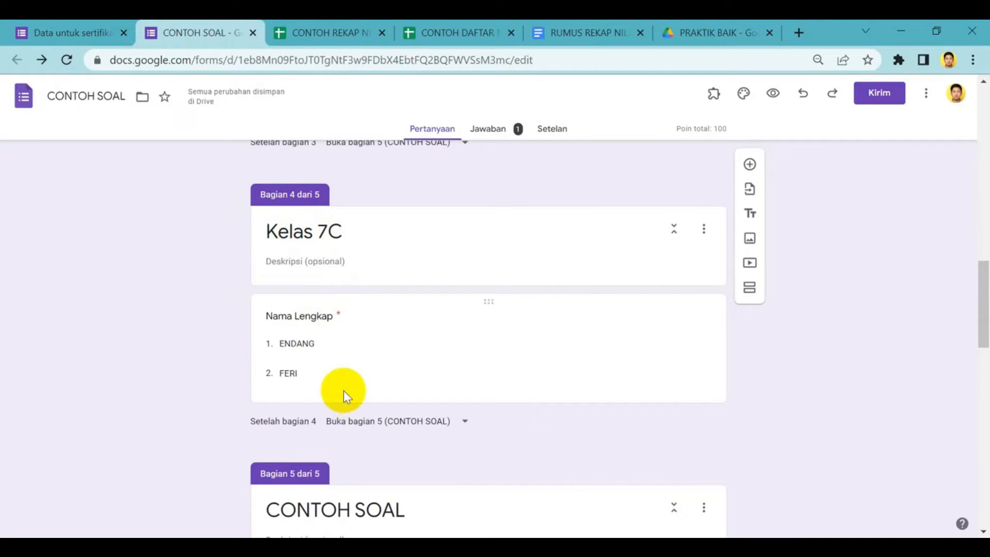
scroll(335, 400, "down", 3)
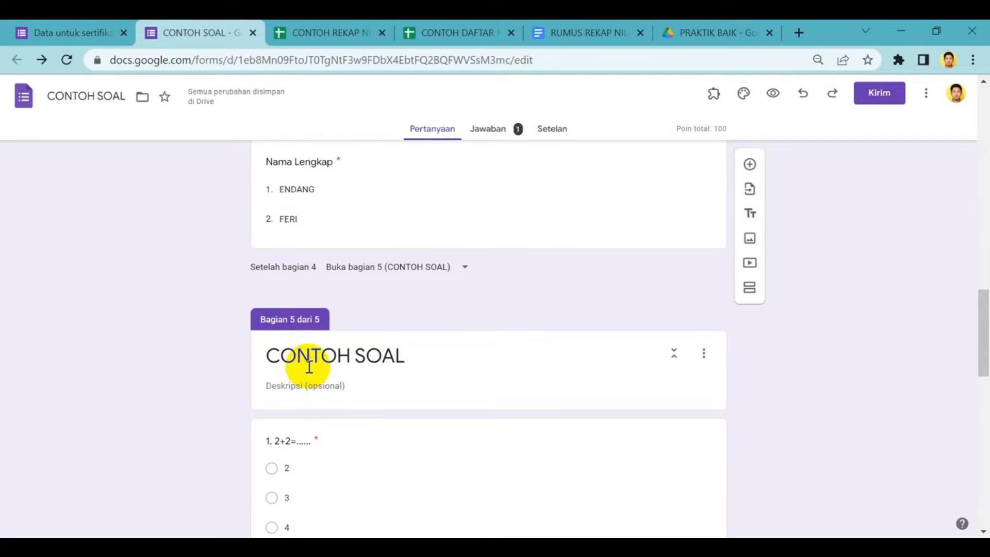
scroll(309, 366, "up", 7)
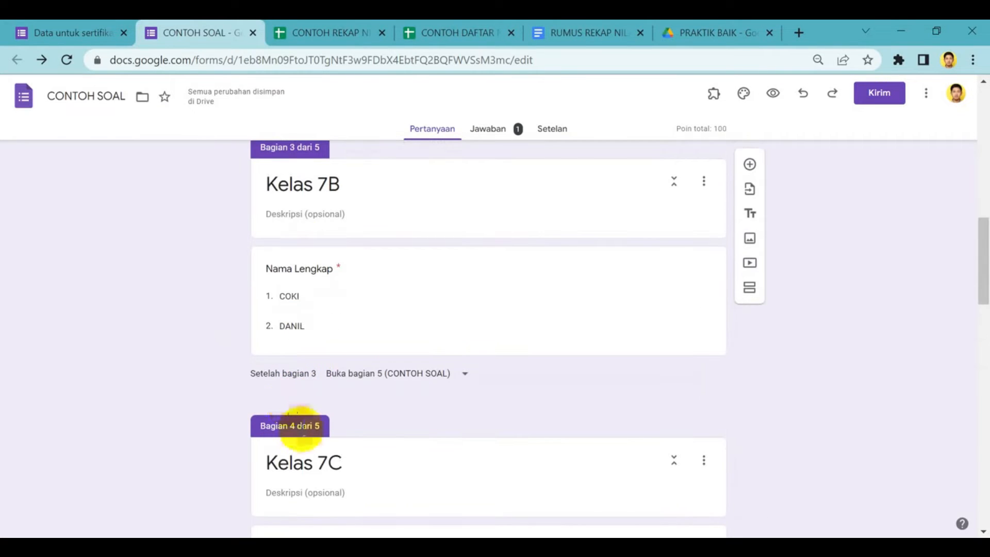
scroll(297, 422, "up", 4)
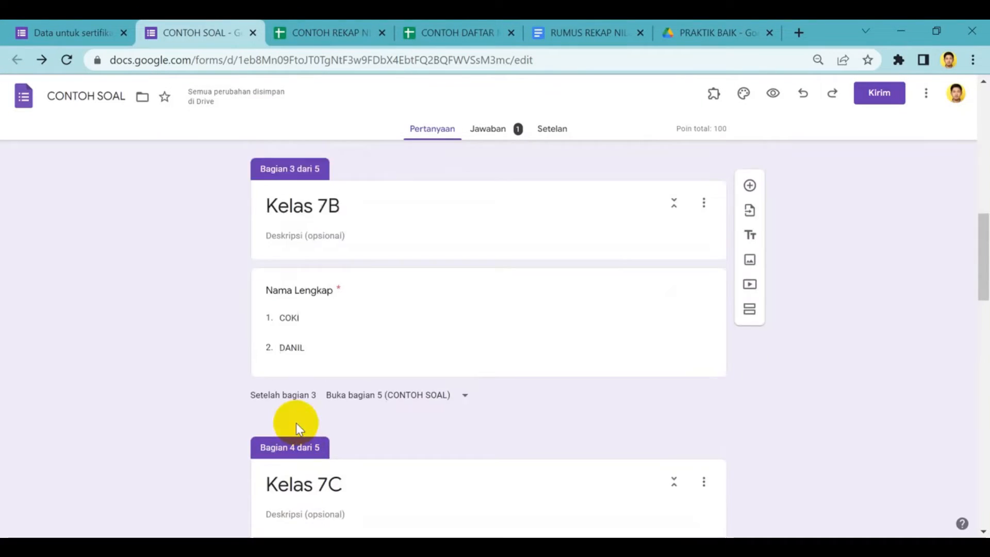
scroll(297, 423, "up", 7)
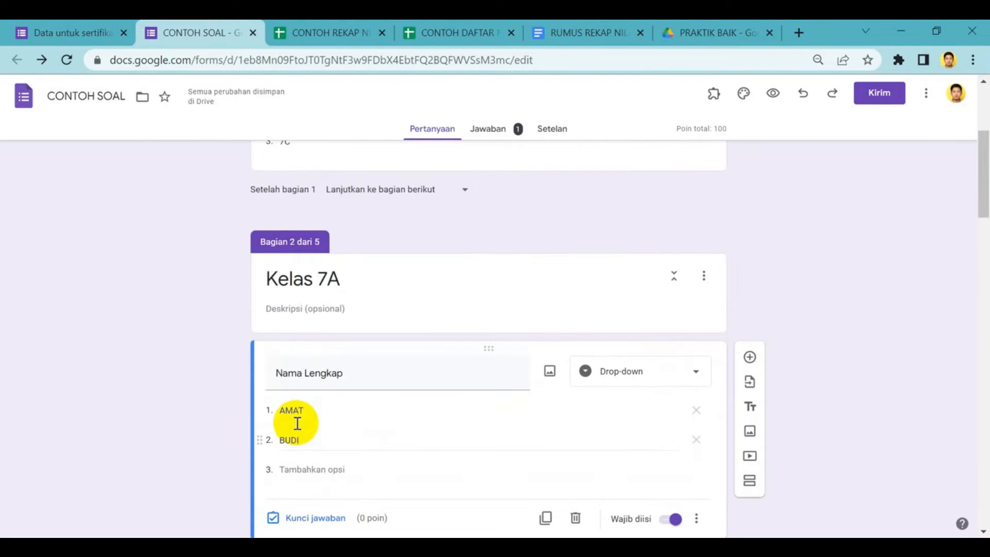
scroll(297, 423, "down", 10)
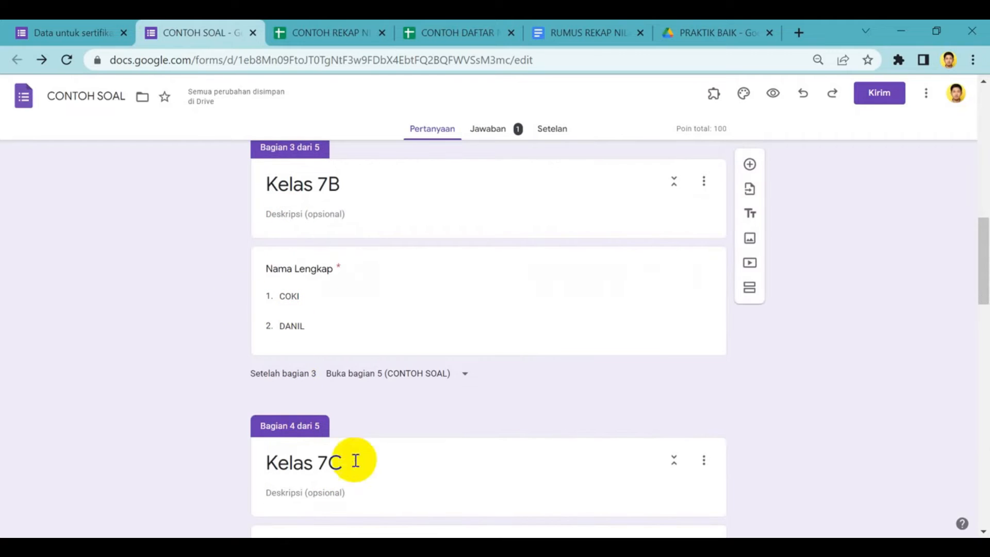
scroll(249, 271, "up", 1)
scroll(271, 274, "up", 10)
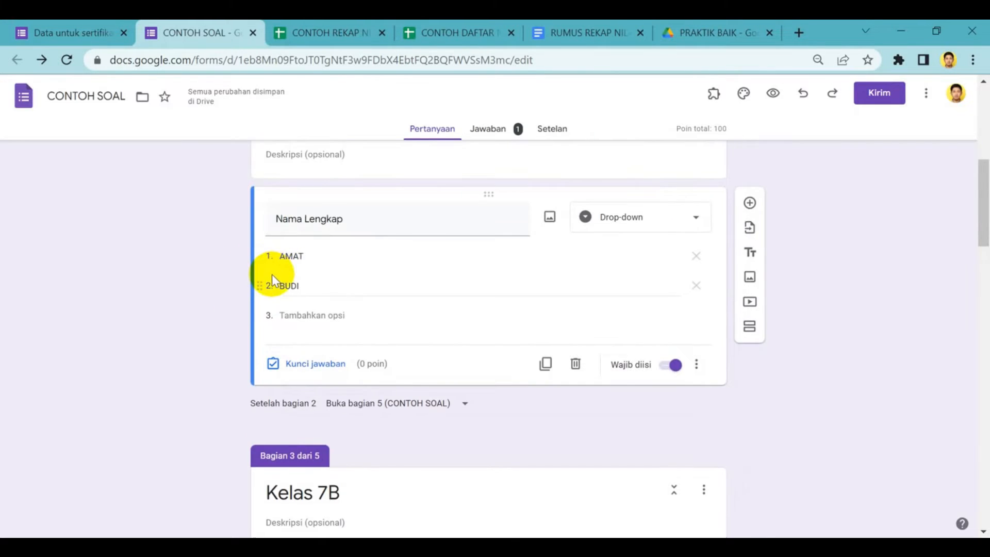
scroll(271, 274, "up", 1)
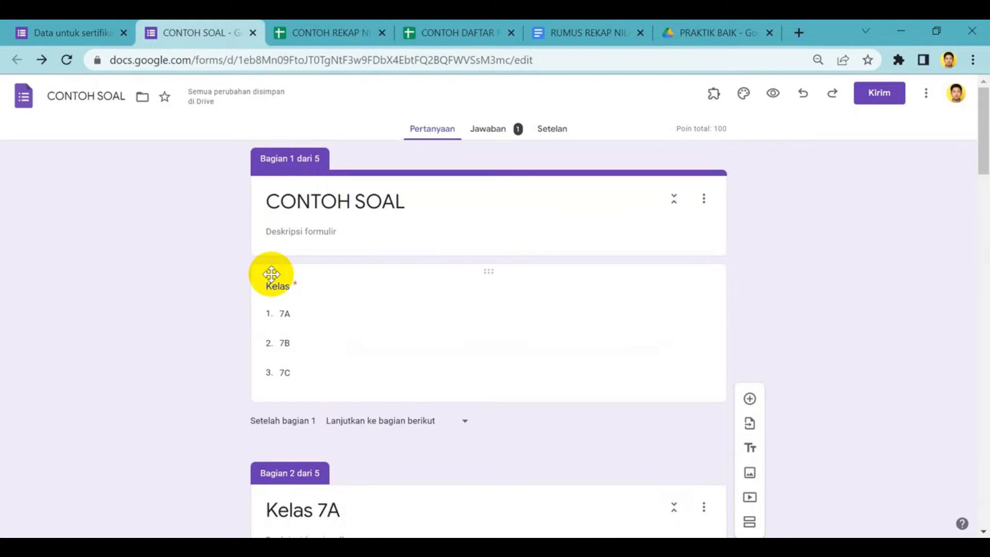
scroll(271, 275, "down", 1)
scroll(273, 279, "down", 4)
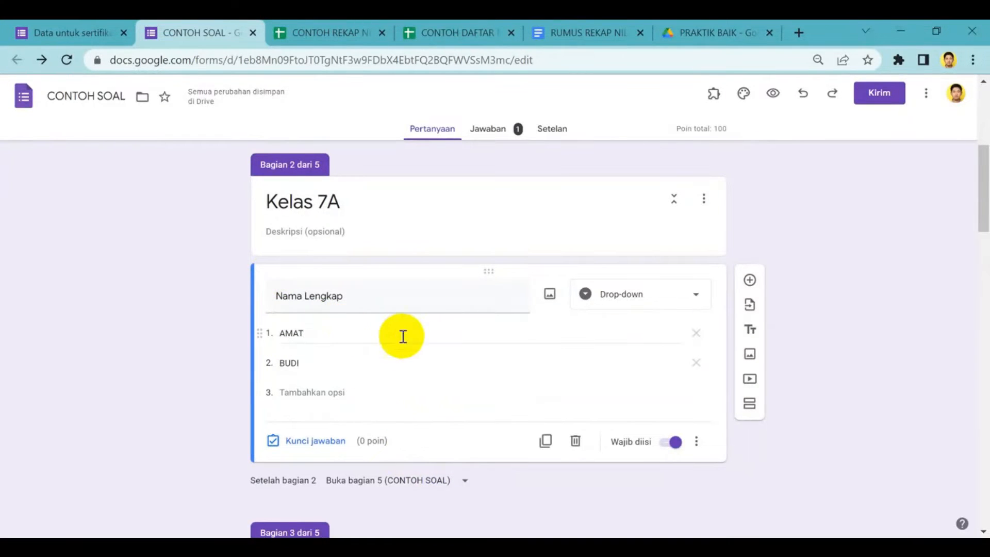
scroll(361, 352, "up", 4)
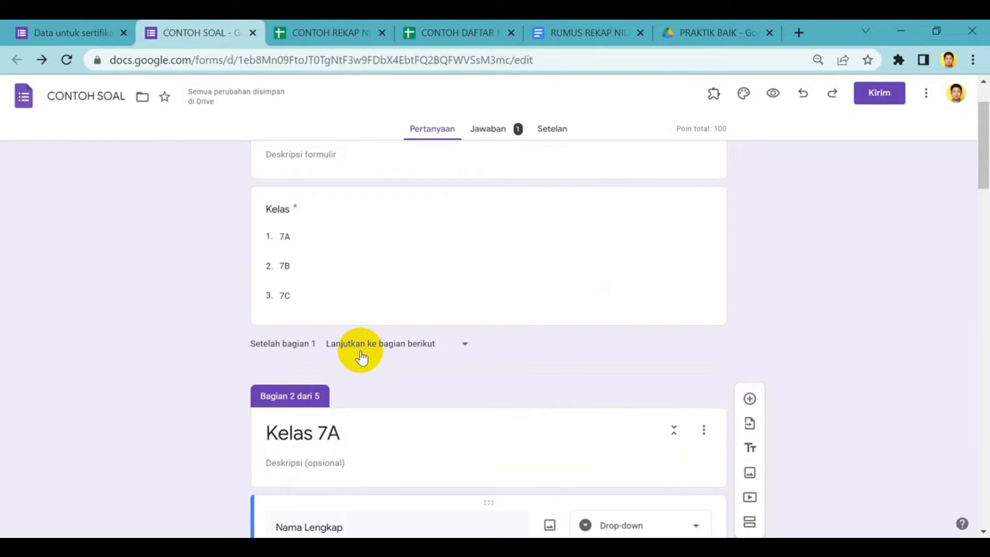
scroll(358, 345, "up", 1)
Turn the option "Buka bagian berdasarkan jawaban" off and on again for the Kelas question
left_click(336, 310)
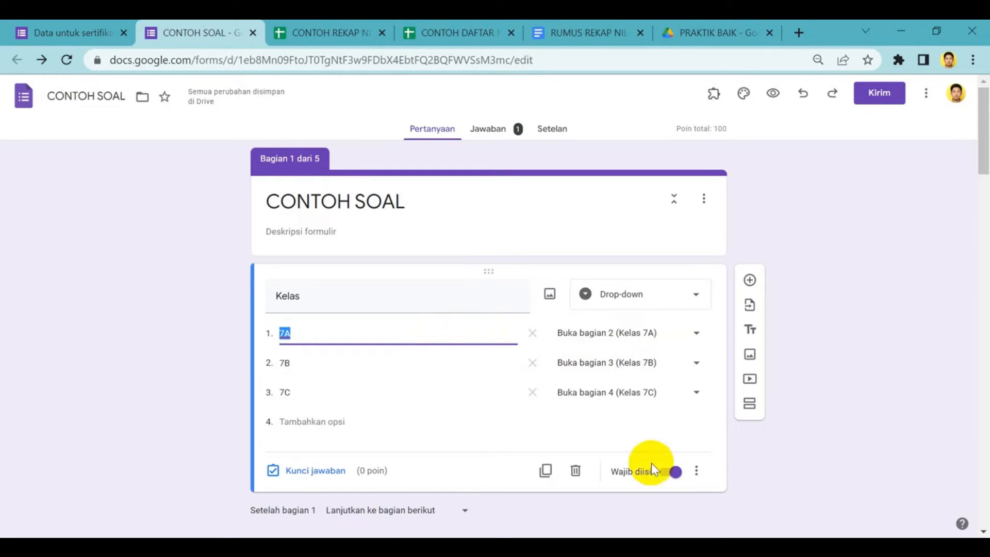
left_click(697, 474)
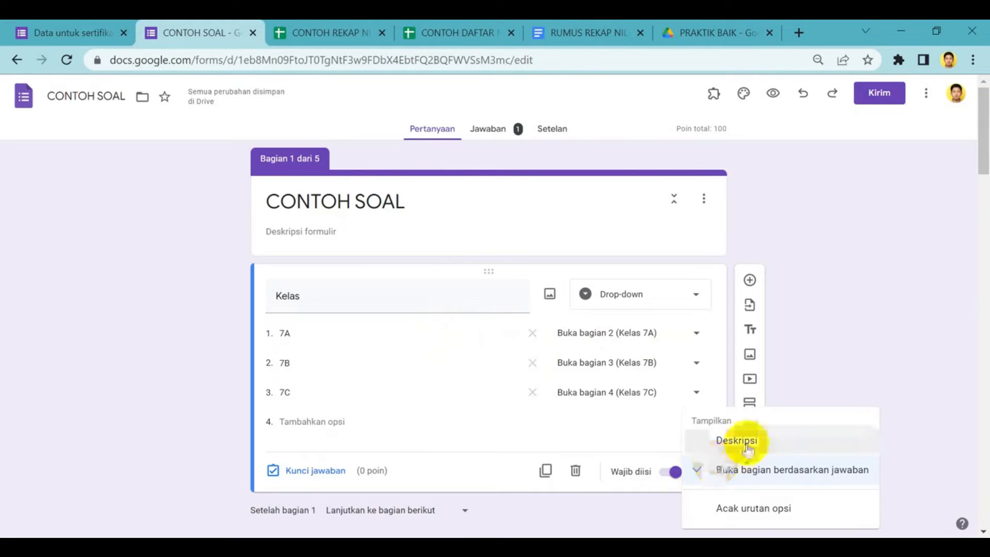
left_click(751, 477)
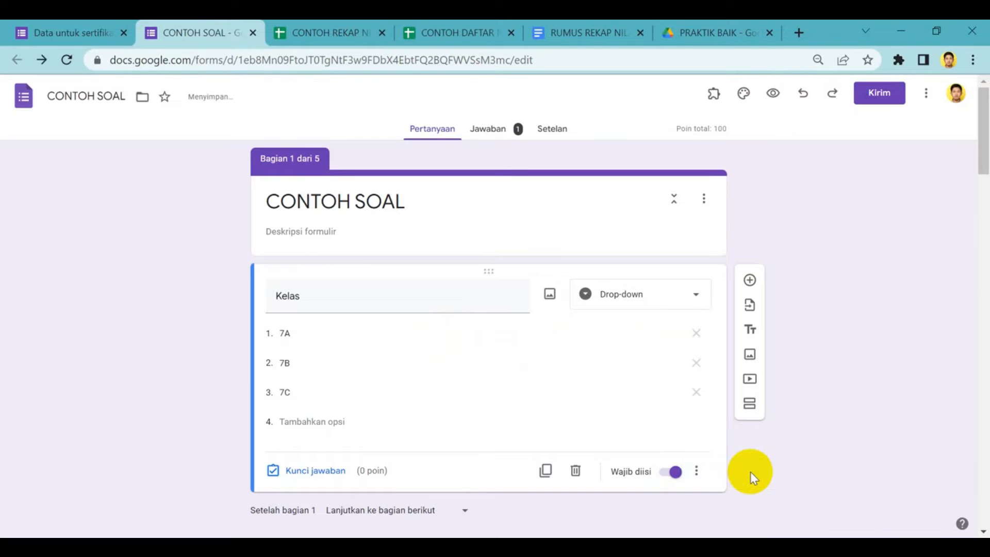
left_click(707, 472)
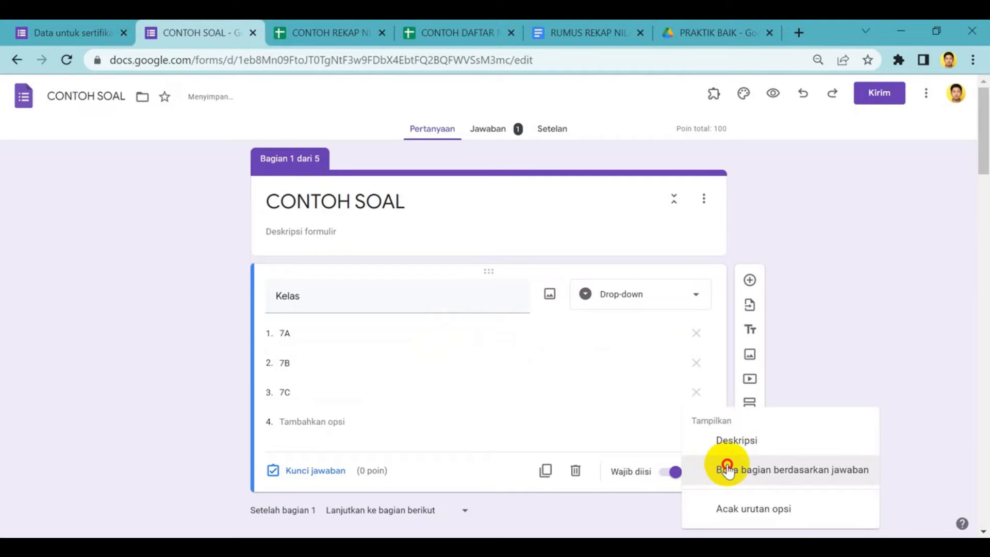
left_click(714, 472)
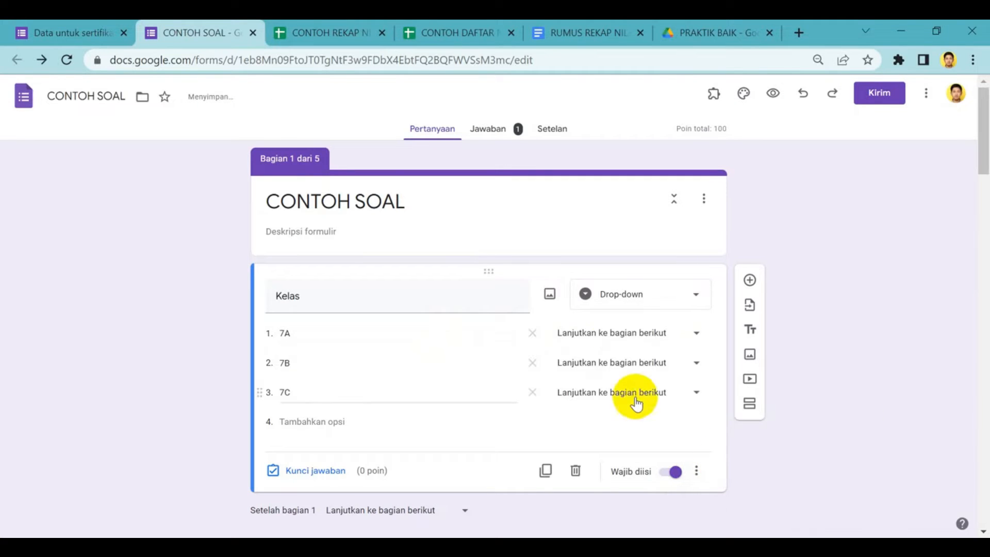
Route the Kelas answers by section: 7A to section 2 (Kelas 7A), 7B to section 3 (Kelas 7B) and 7C to section 4 (Kelas 7C)
left_click(691, 342)
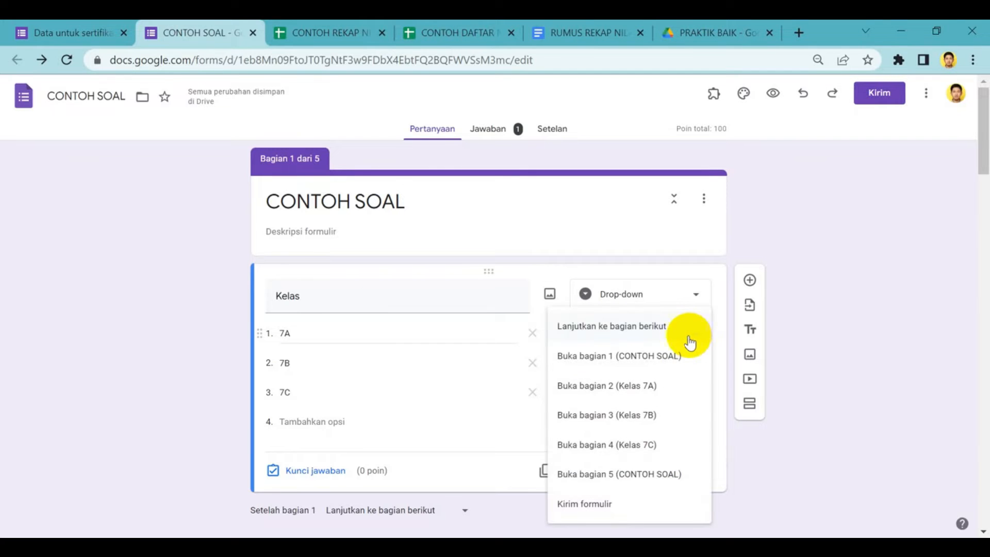
left_click(640, 391)
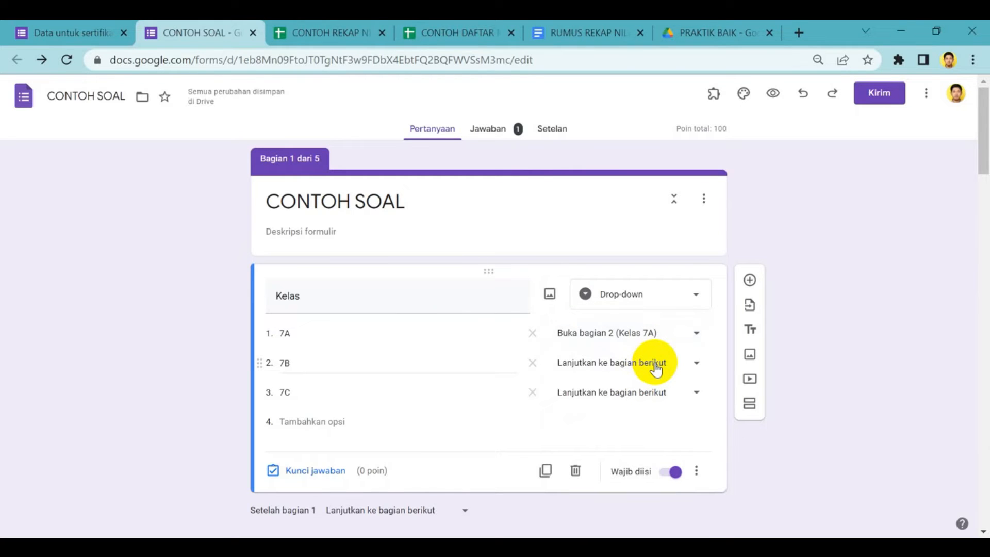
left_click(654, 364)
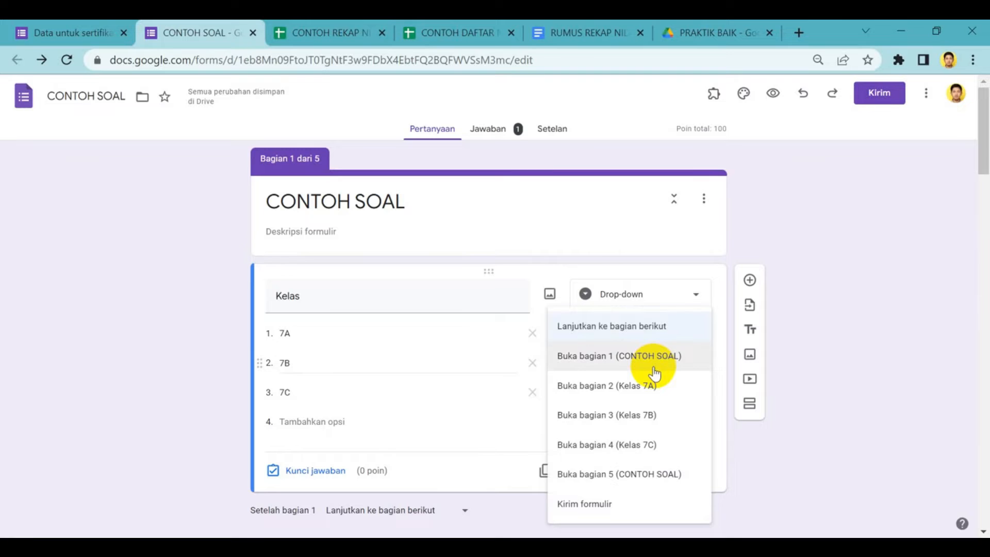
left_click(641, 417)
left_click(679, 400)
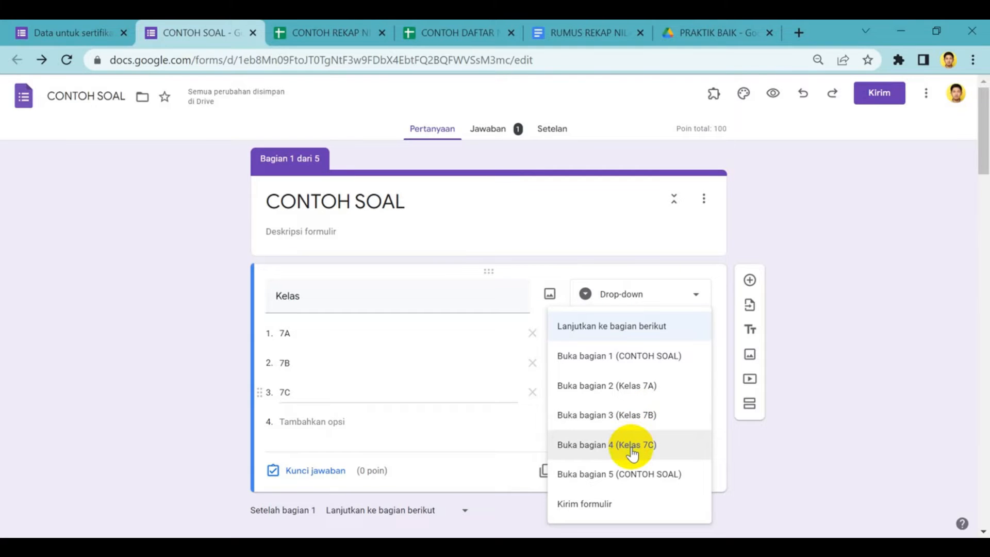
left_click(633, 448)
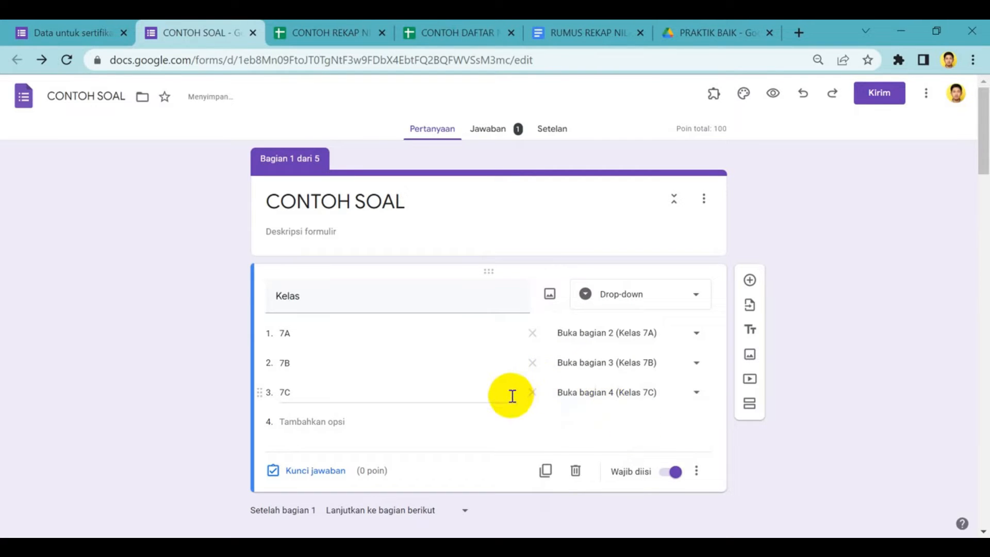
Set the Kelas 7A, Kelas 7B and Kelas 7C sections to continue to section 5 (CONTOH SOAL) when completed
scroll(508, 395, "down", 5)
scroll(397, 363, "down", 5)
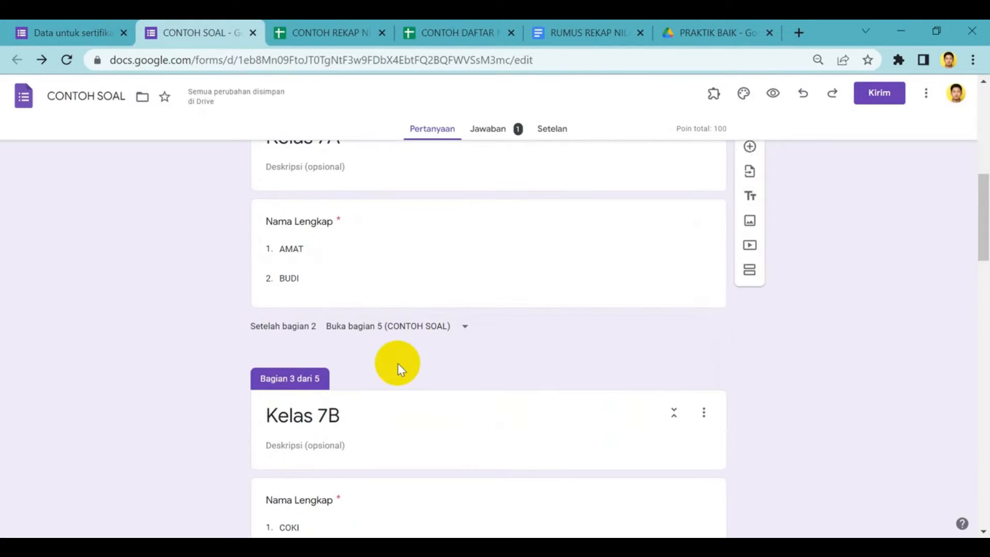
scroll(392, 340, "up", 2)
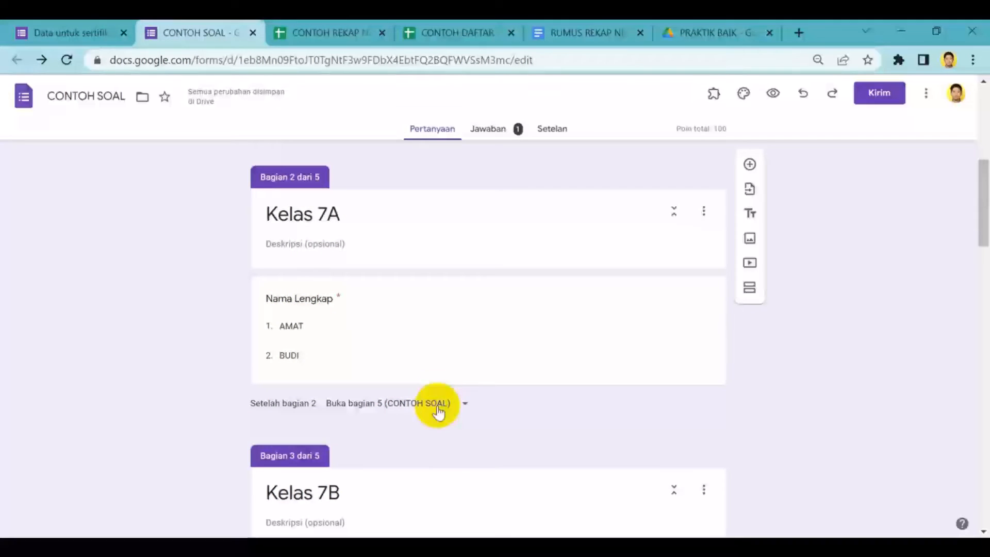
left_click(465, 405)
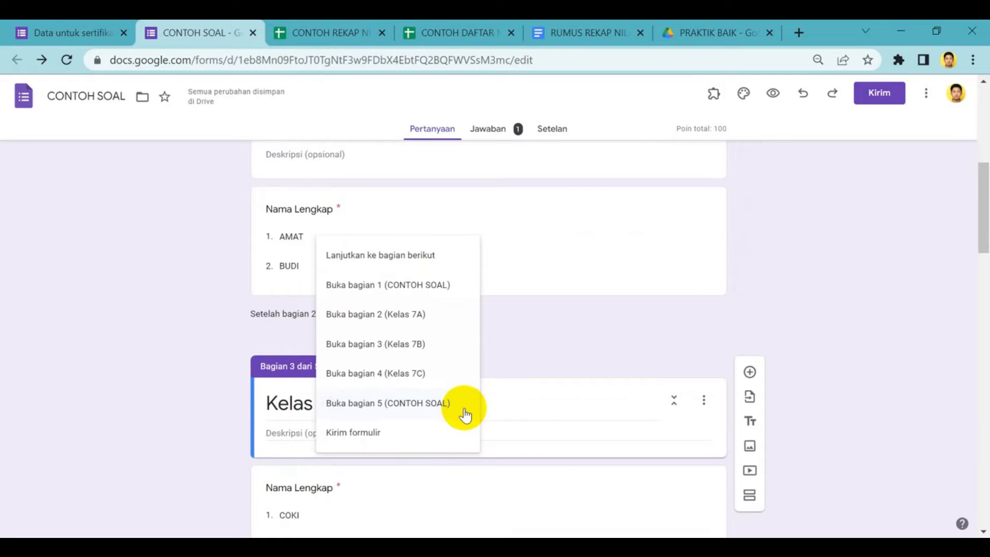
left_click(426, 405)
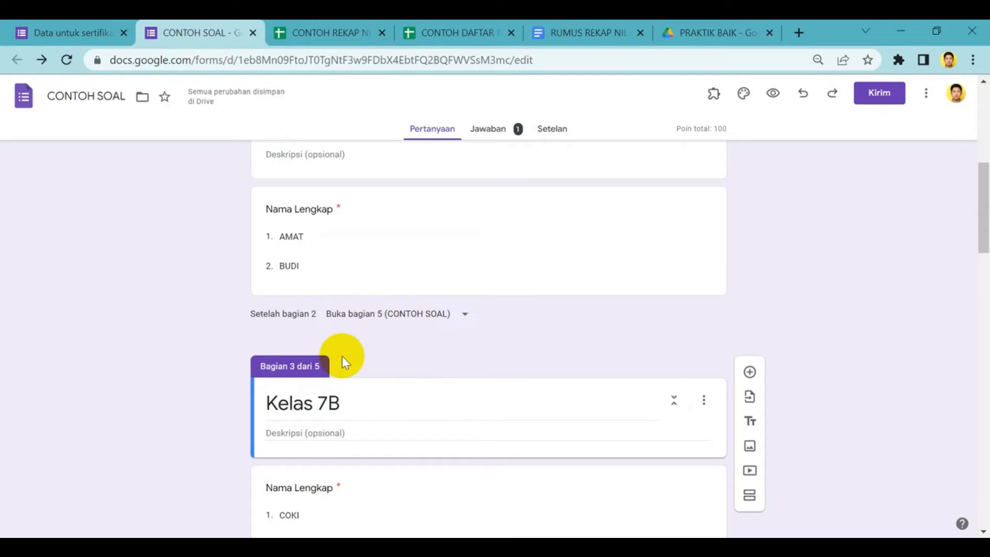
scroll(365, 388, "down", 4)
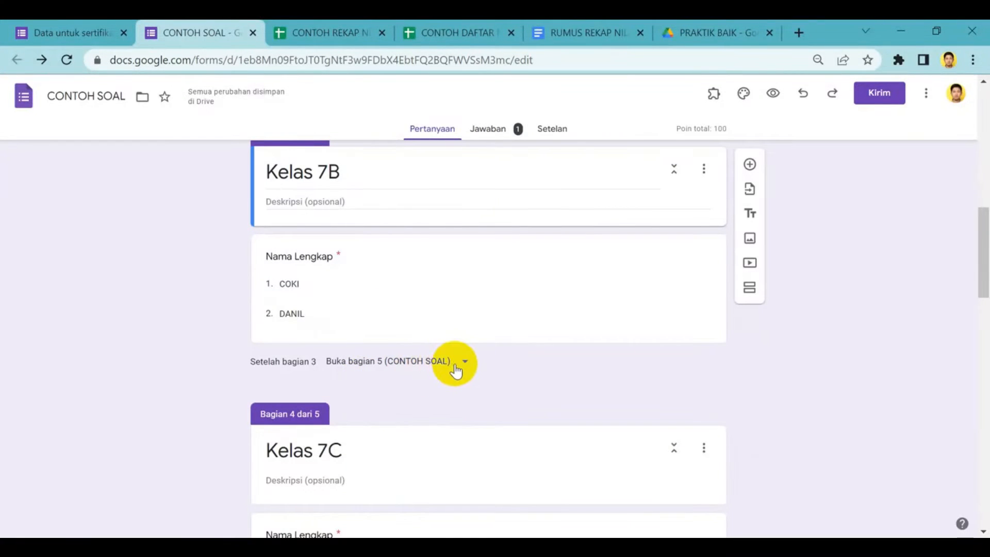
left_click(456, 368)
left_click(456, 368)
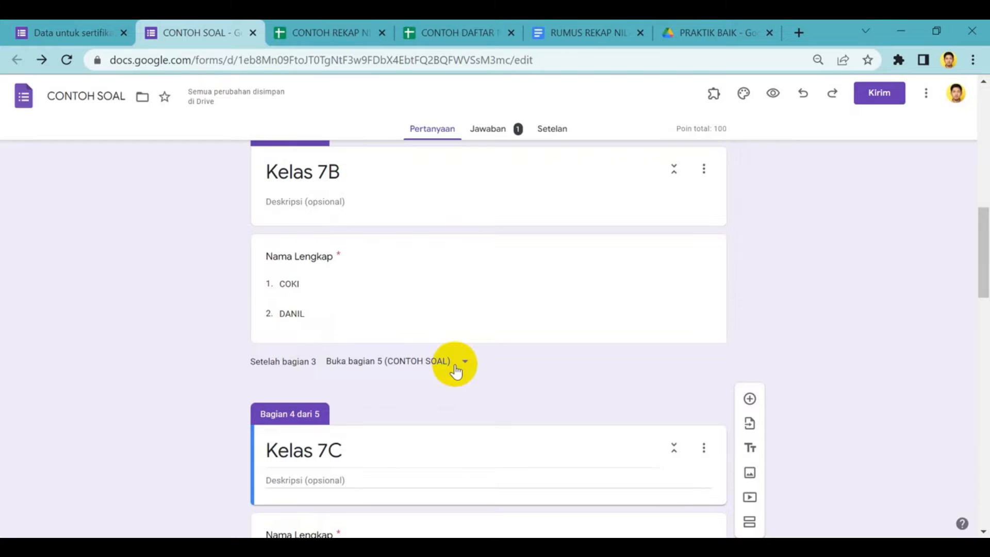
scroll(455, 366, "down", 6)
left_click(447, 337)
left_click(443, 331)
Look through the quiz questions in the final CONTOH SOAL section and return to the start of the form
scroll(448, 333, "down", 10)
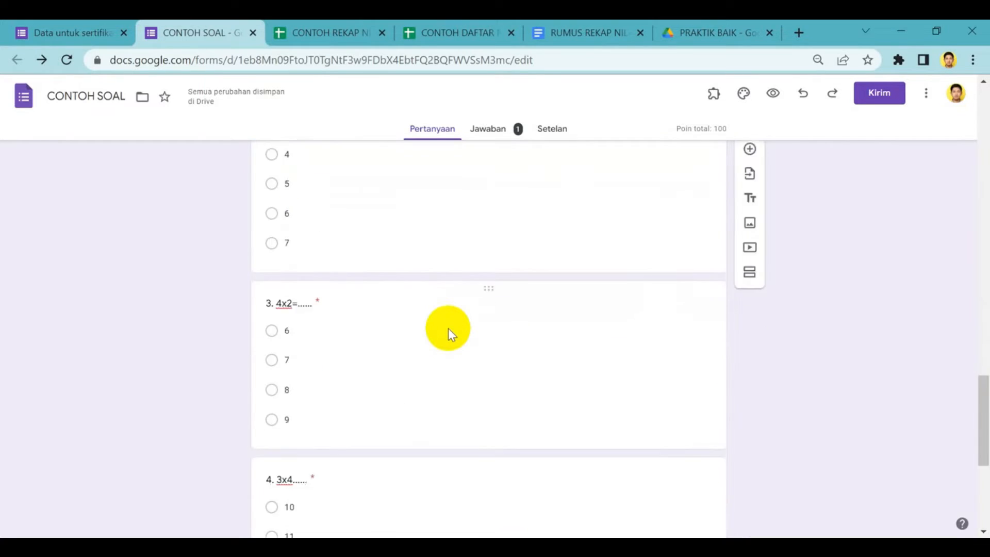
scroll(448, 330, "down", 5)
scroll(448, 331, "up", 6)
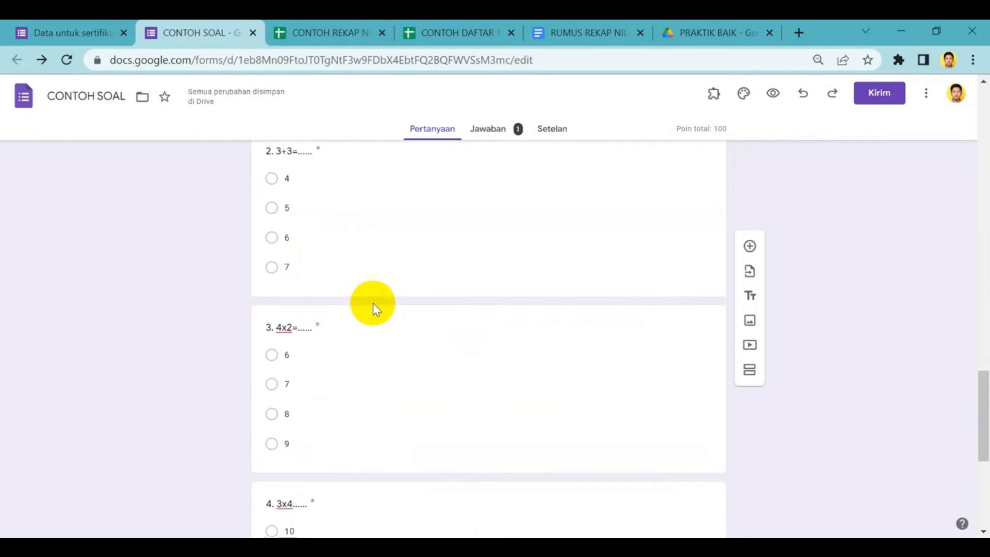
scroll(372, 307, "up", 3)
scroll(346, 305, "up", 5)
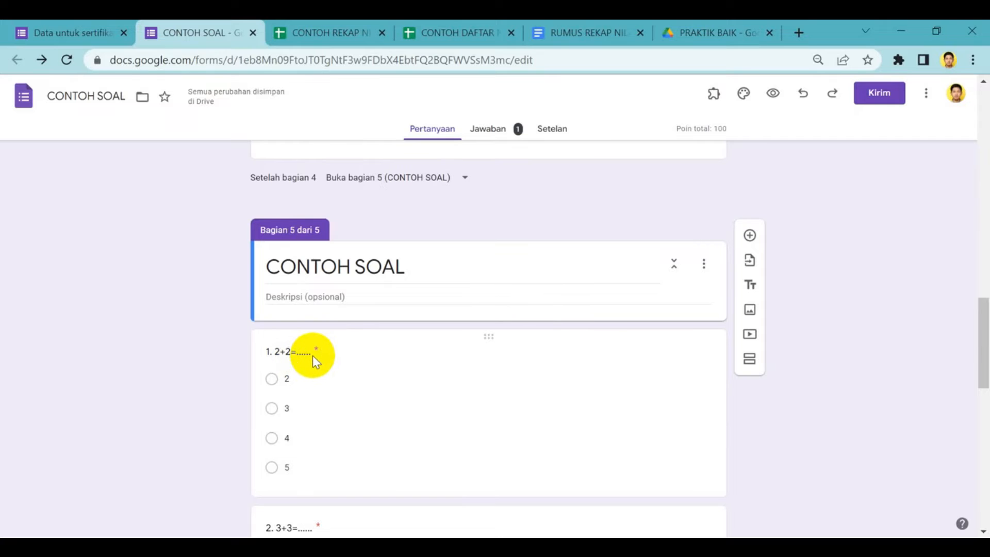
scroll(313, 355, "up", 20)
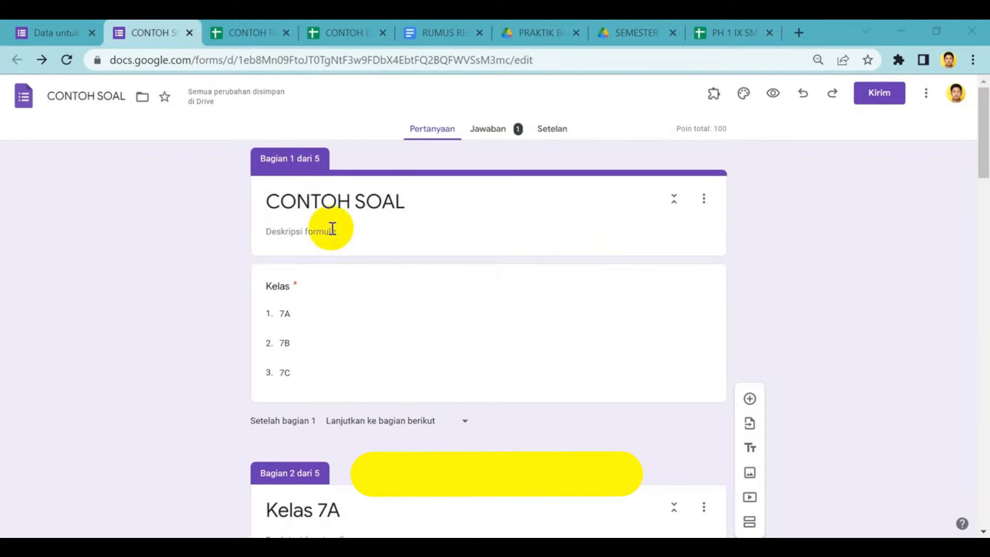
Switch to the CONTOH REKAP NILAI spreadsheet and compare the ASA response sheet with the 7A score recap
left_click(250, 34)
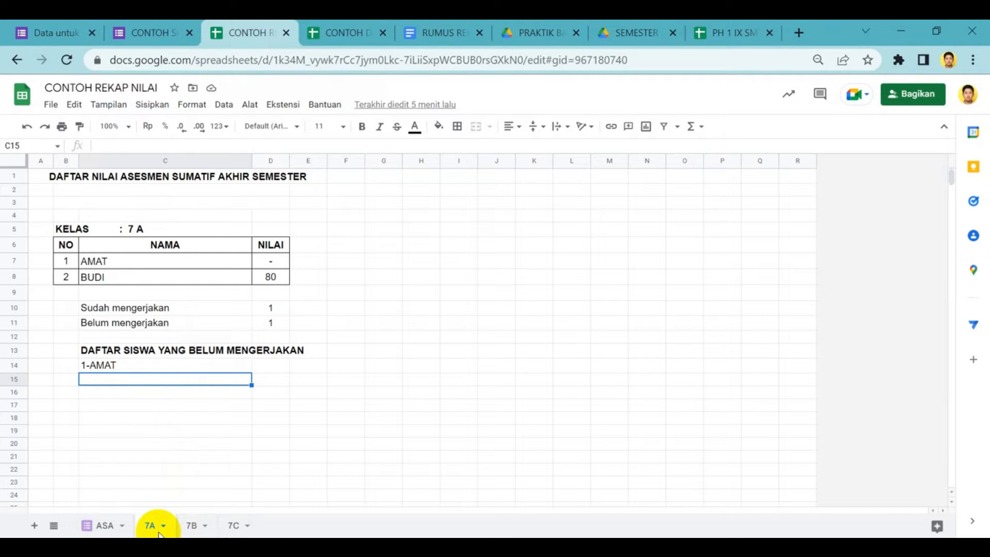
left_click(103, 527)
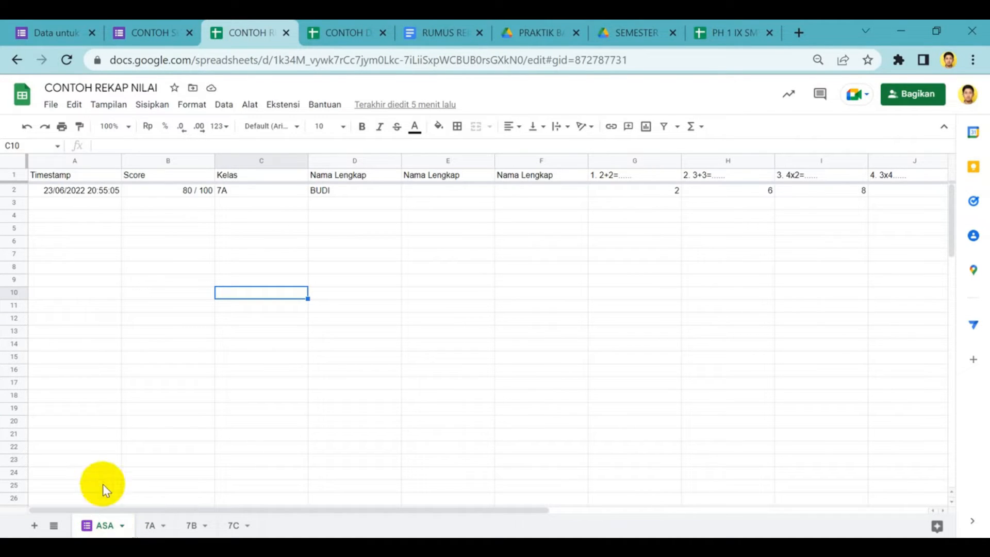
left_click(149, 526)
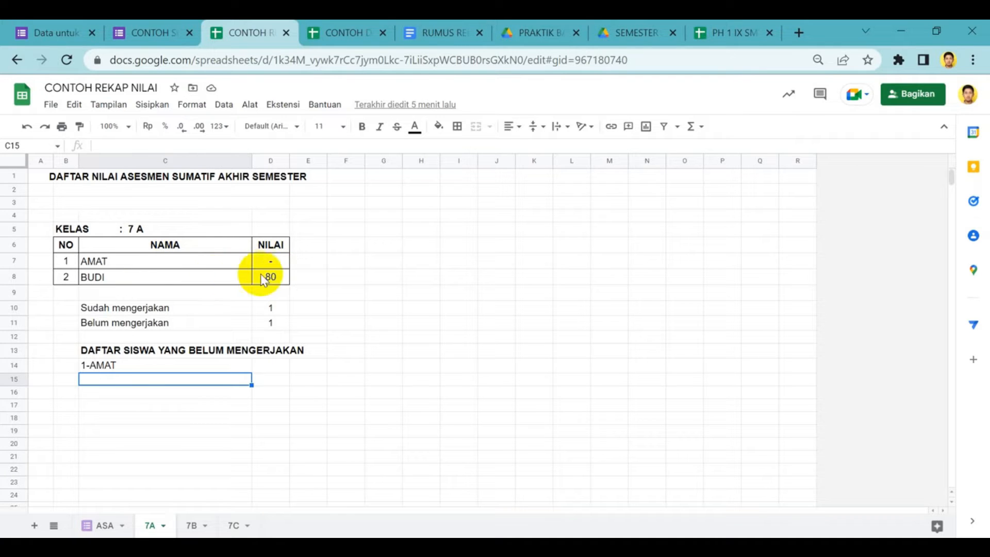
Inspect the COUNTIF arguments ASA!D:D and C7 in the first NILAI formula, cell D7, of the 7A sheet
left_click(271, 263)
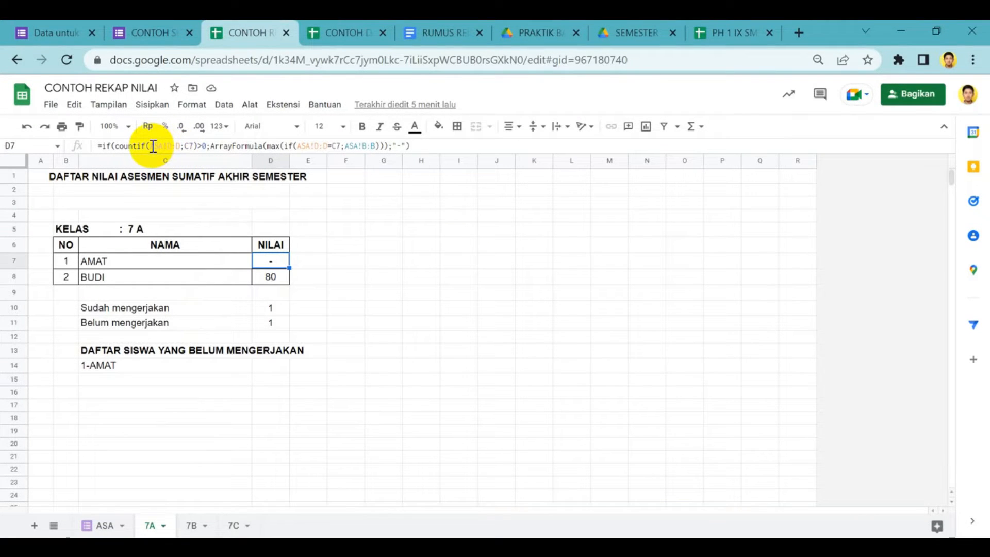
left_click_drag(151, 146, 195, 147)
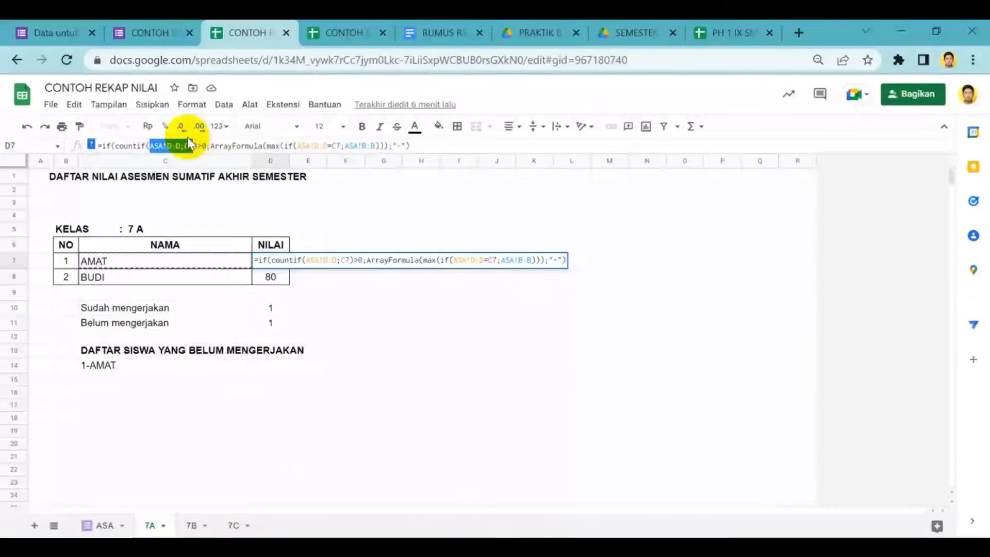
left_click(163, 147)
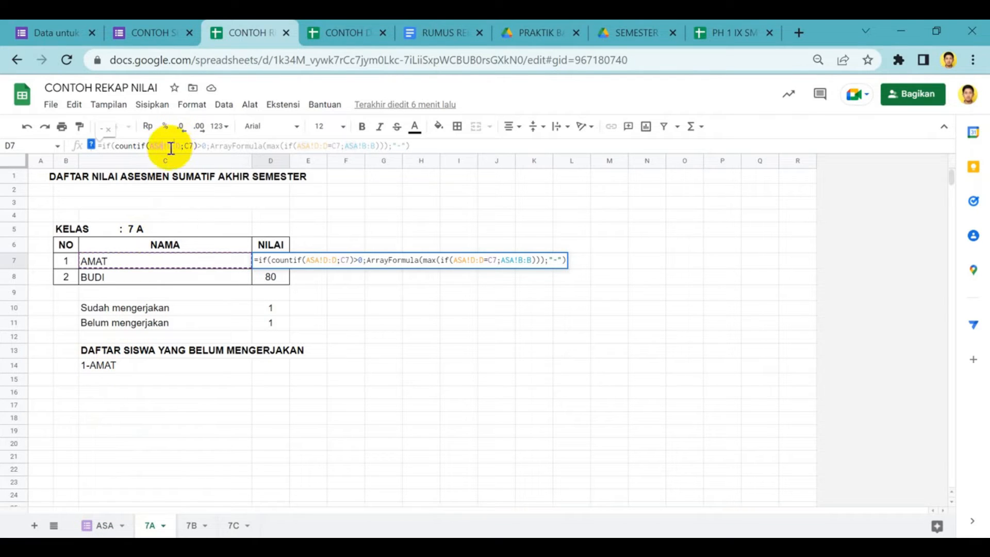
left_click_drag(177, 147, 167, 146)
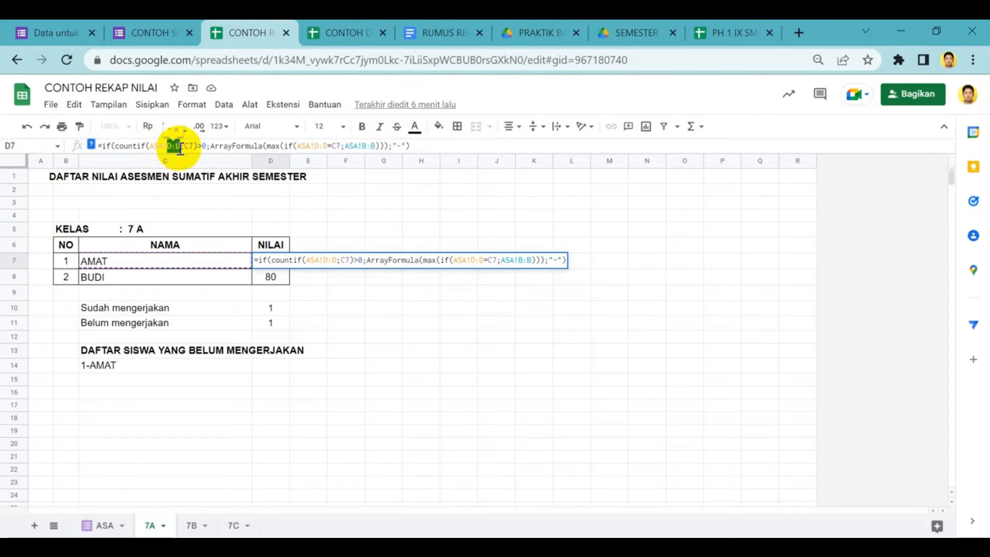
Examine the three Nama Lengkap columns D, E and F in the ASA response sheet
left_click(106, 525)
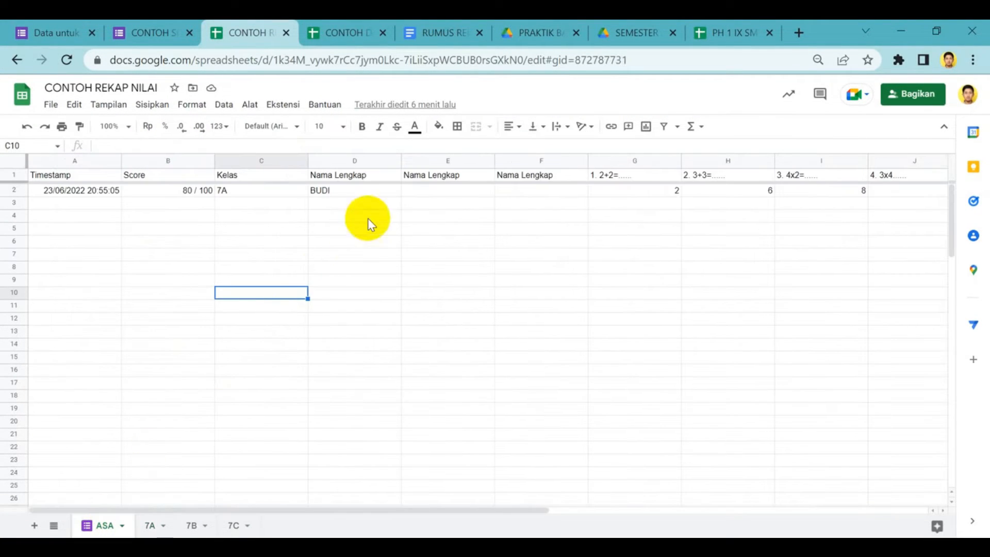
left_click(373, 193)
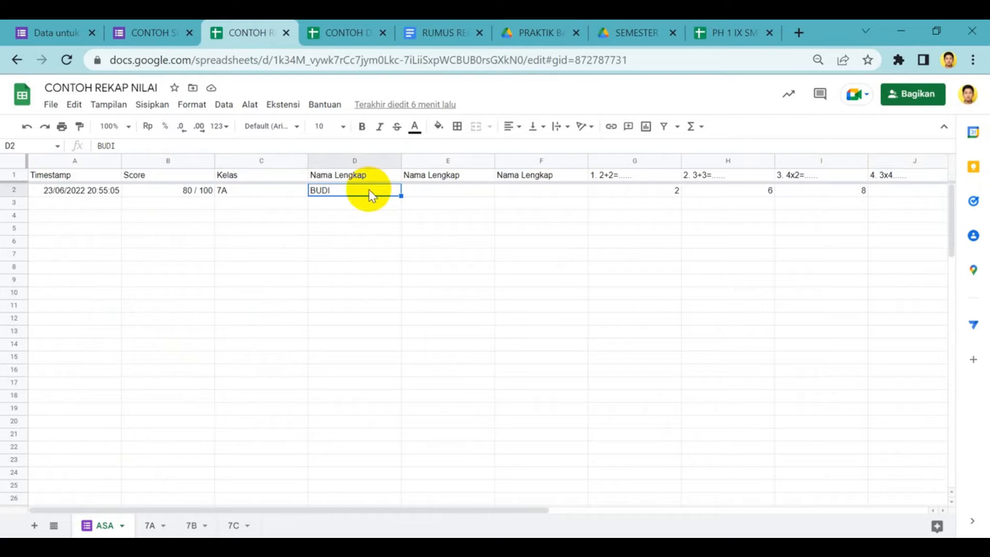
left_click(364, 161)
left_click(464, 164)
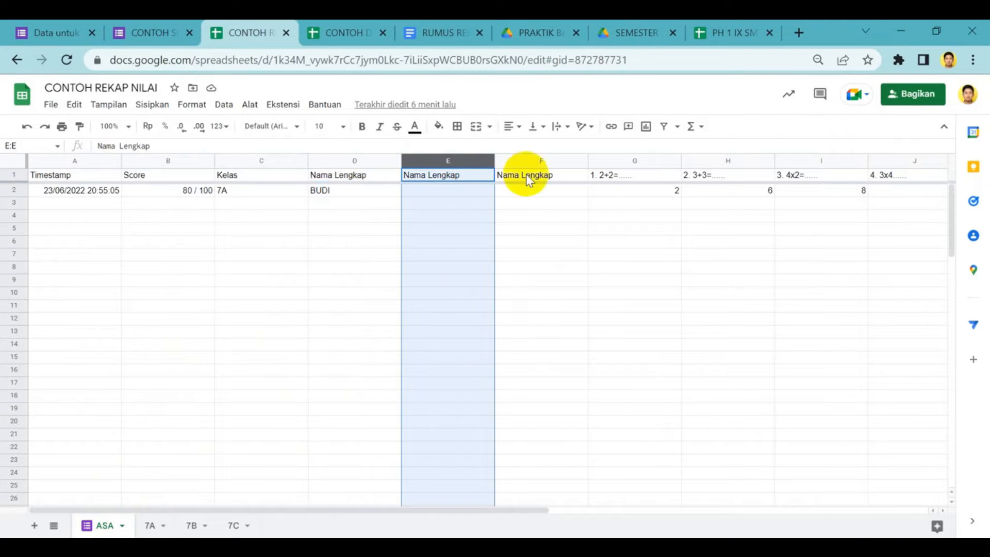
left_click(539, 155)
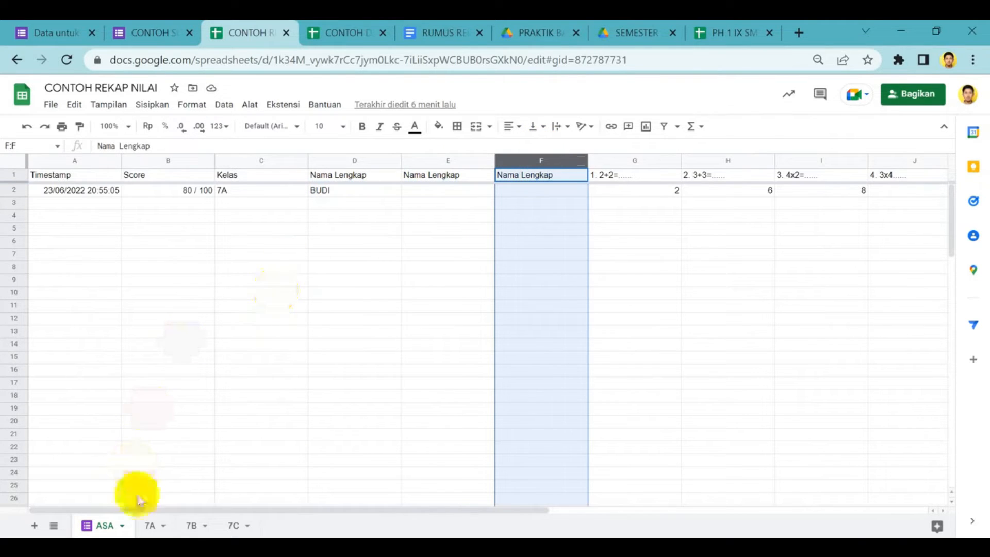
Inspect the ASA!D:D and ASA!B:B references in the MAX part of the 7A NILAI formula and check them against the ASA sheet
left_click(151, 527)
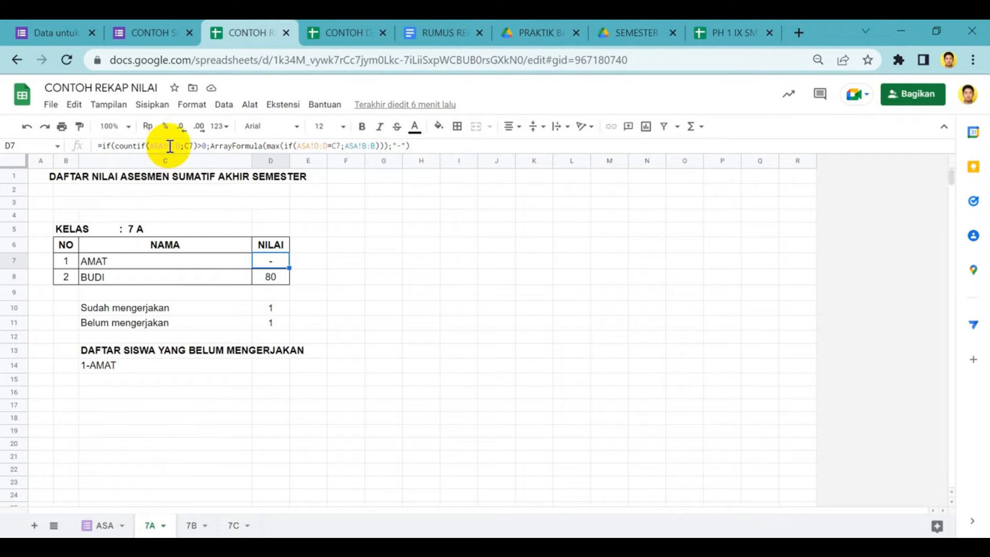
left_click_drag(299, 146, 332, 148)
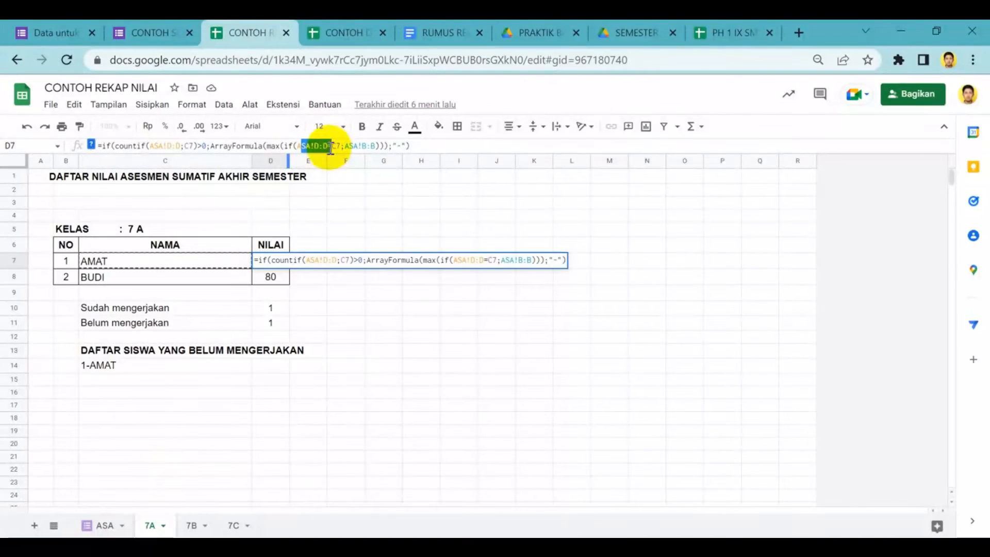
left_click_drag(361, 147, 377, 148)
left_click(104, 525)
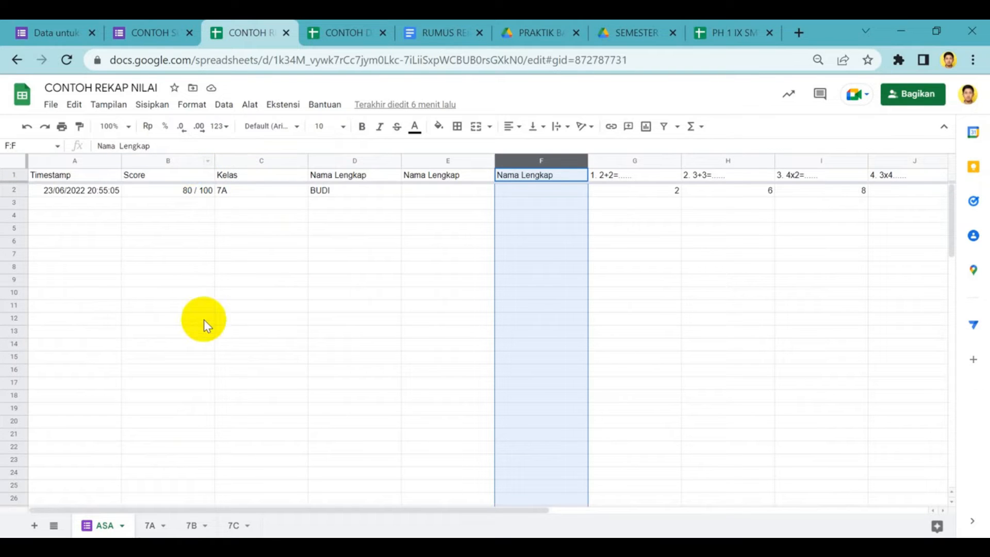
left_click(154, 526)
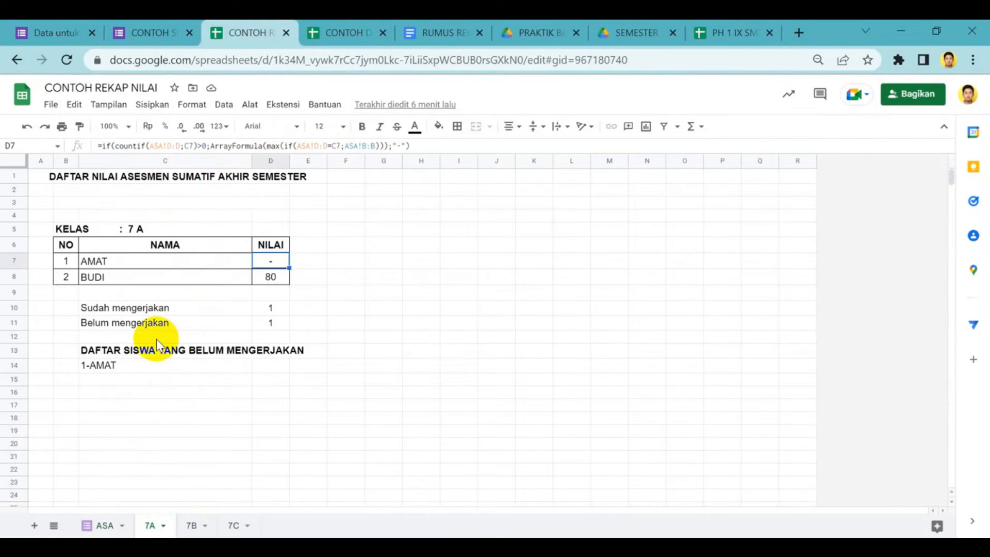
Inspect the E:E range in the 7B sheet's first NILAI formula and match it to column E of the ASA sheet
left_click(192, 526)
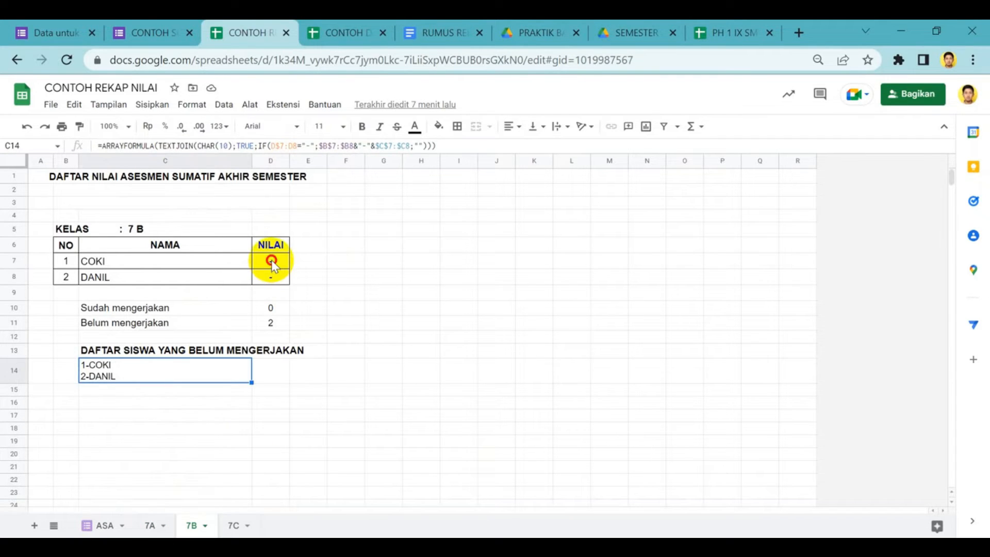
left_click(172, 146)
left_click_drag(171, 146, 181, 147)
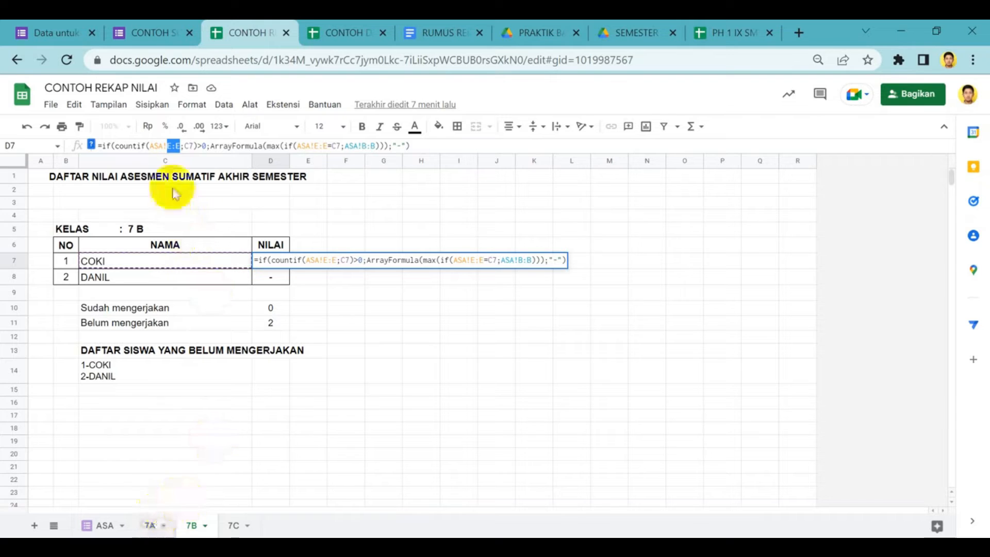
left_click(99, 524)
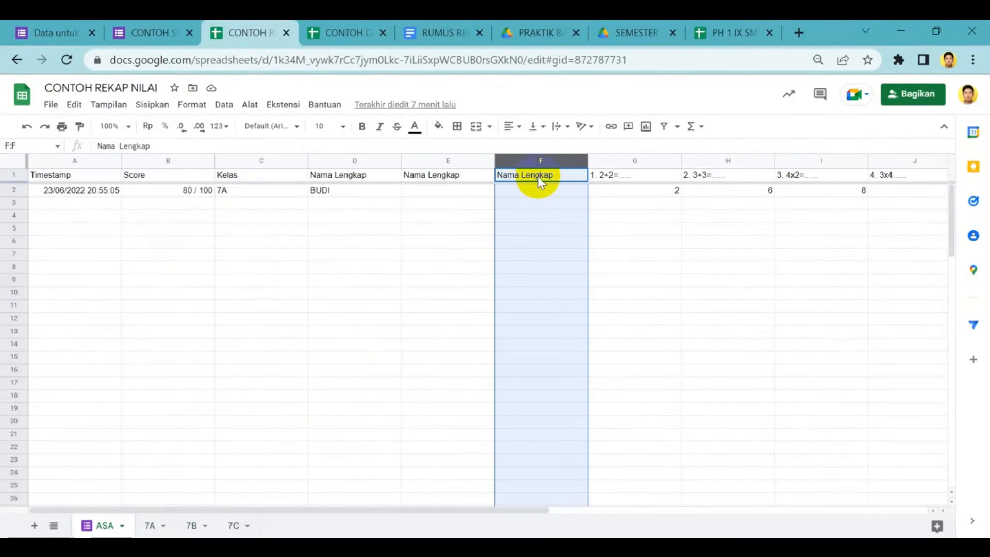
left_click(448, 160)
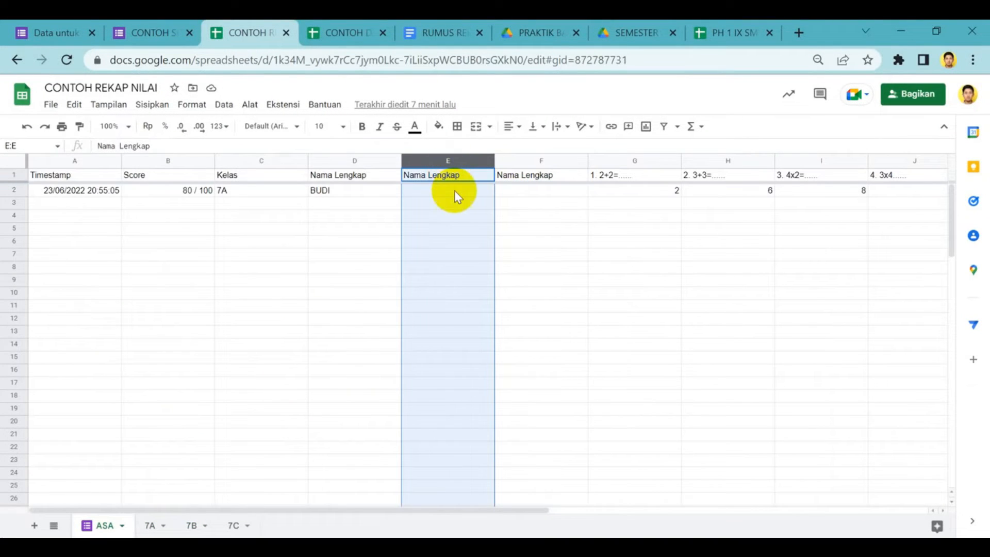
Match column F of the ASA sheet to the F:F range in the 7C sheet's first NILAI formula
left_click(542, 160)
left_click(228, 527)
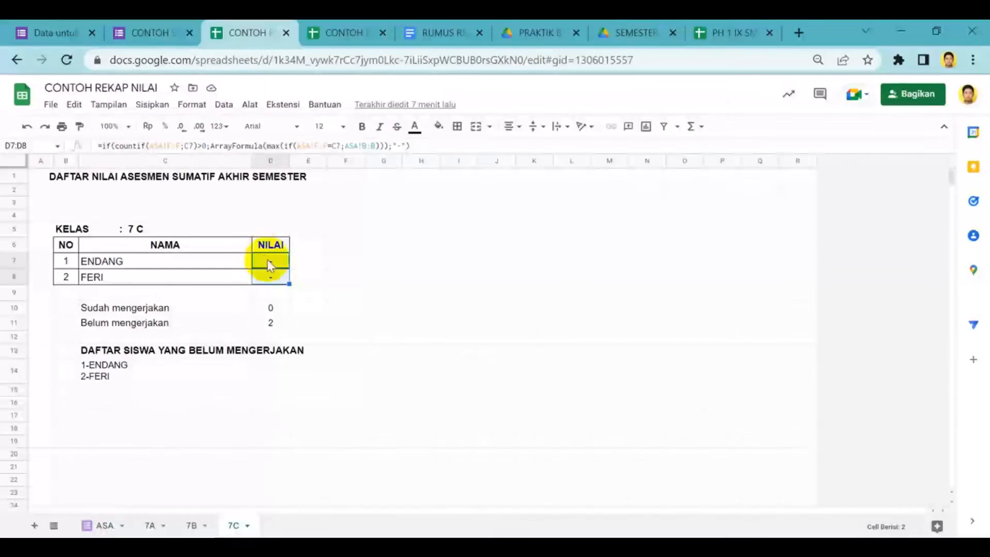
left_click(271, 262)
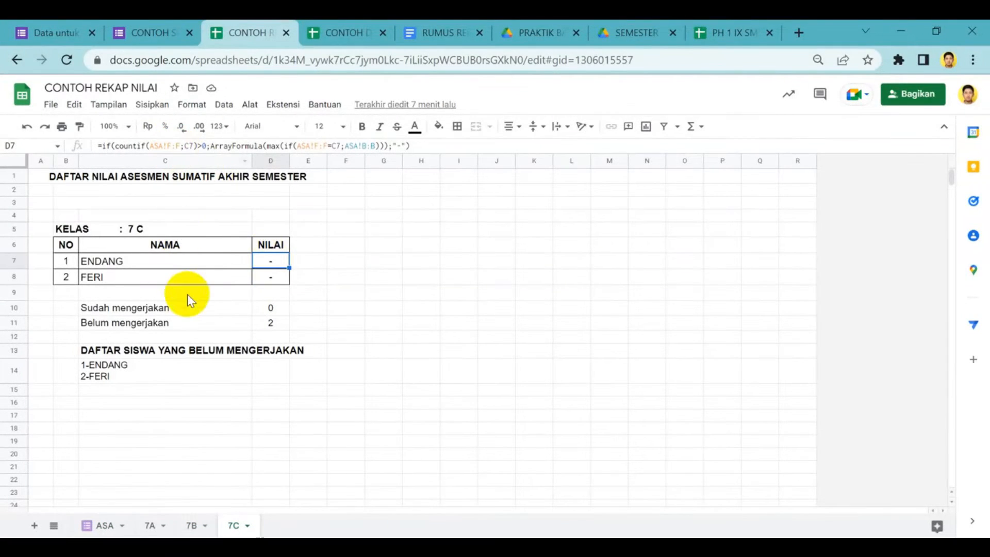
Inspect the formulas on the 7A sheet for the Sudah mengerjakan and Belum mengerjakan counts and the list of students without submissions
left_click(149, 526)
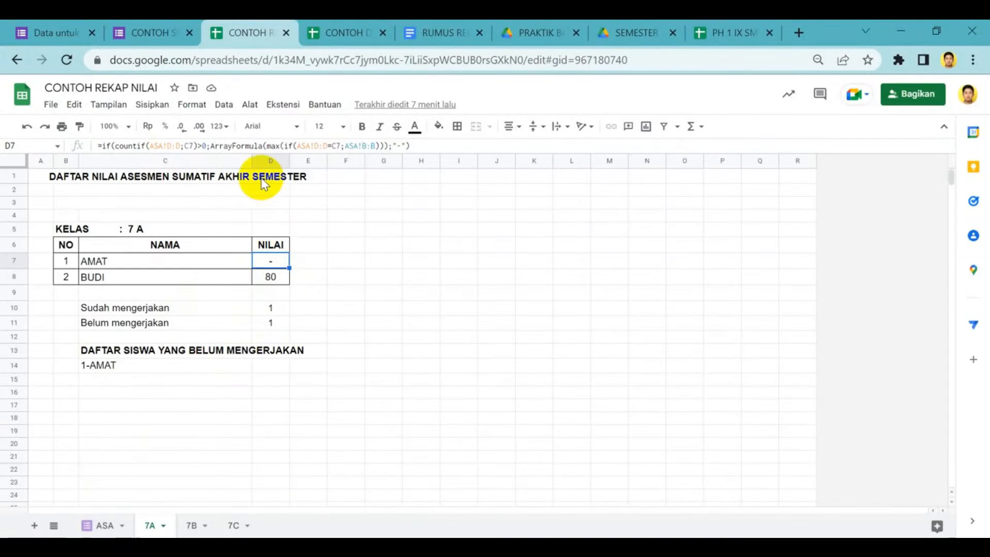
left_click(276, 311)
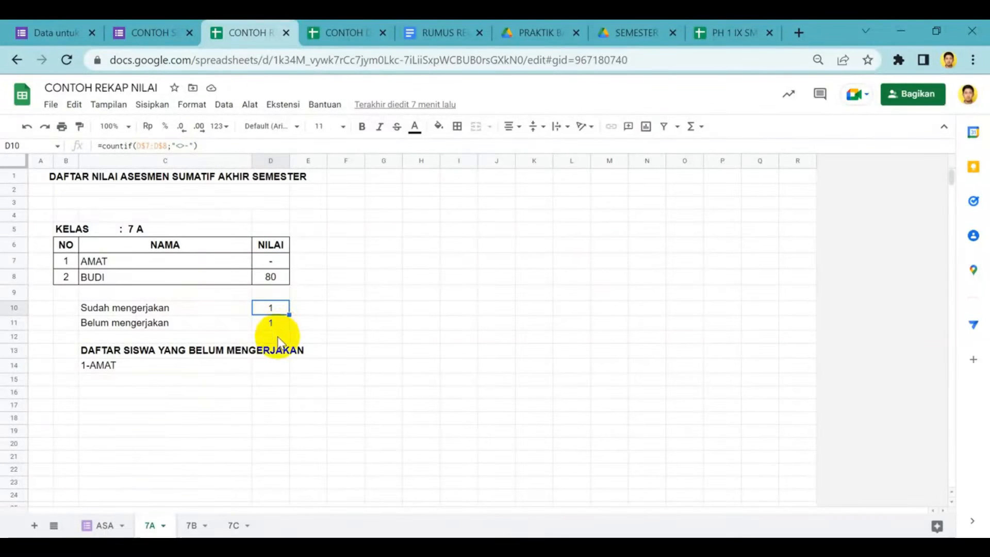
left_click(280, 325)
left_click(280, 309)
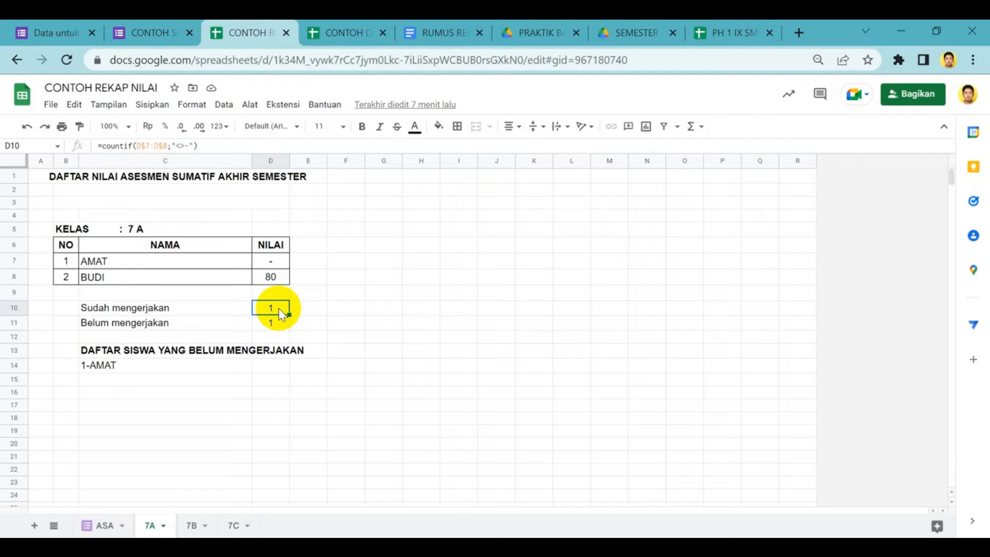
left_click(273, 324)
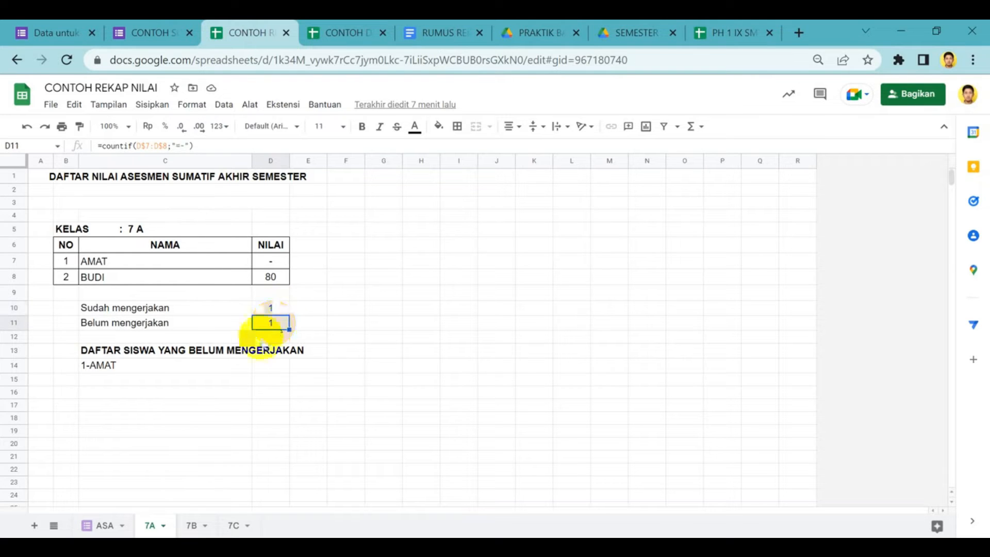
left_click(129, 365)
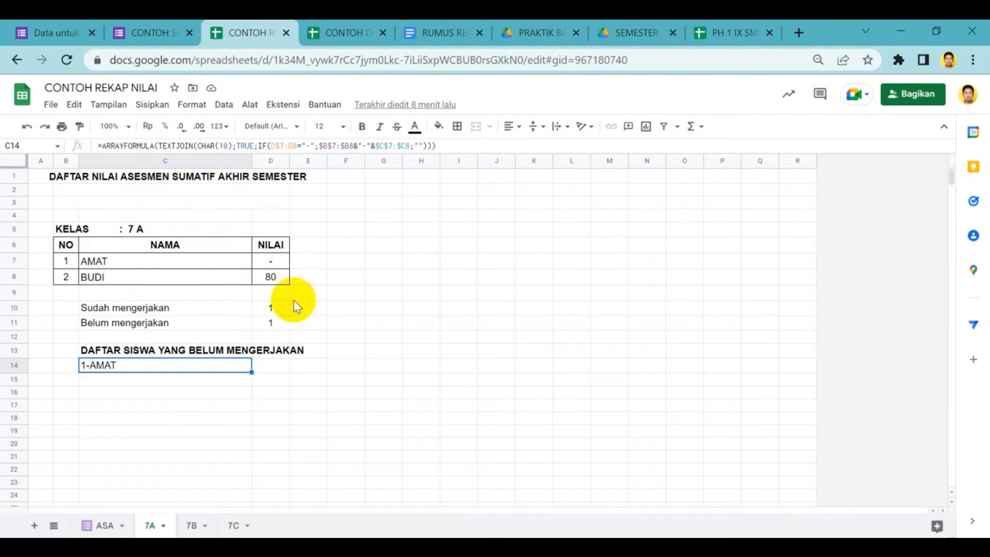
Switch to the CONTOH SOAL form and view its responses and the available response options
left_click(156, 25)
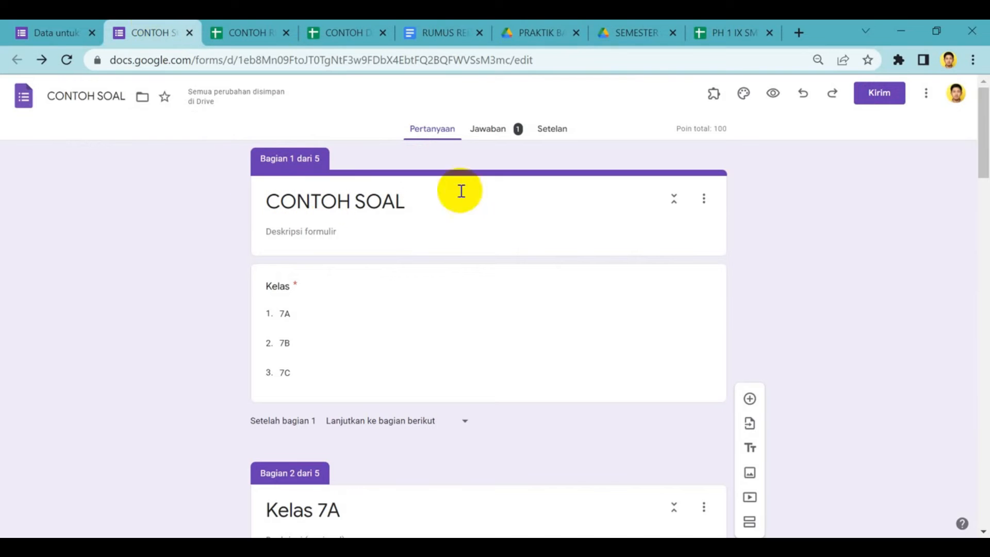
left_click(502, 133)
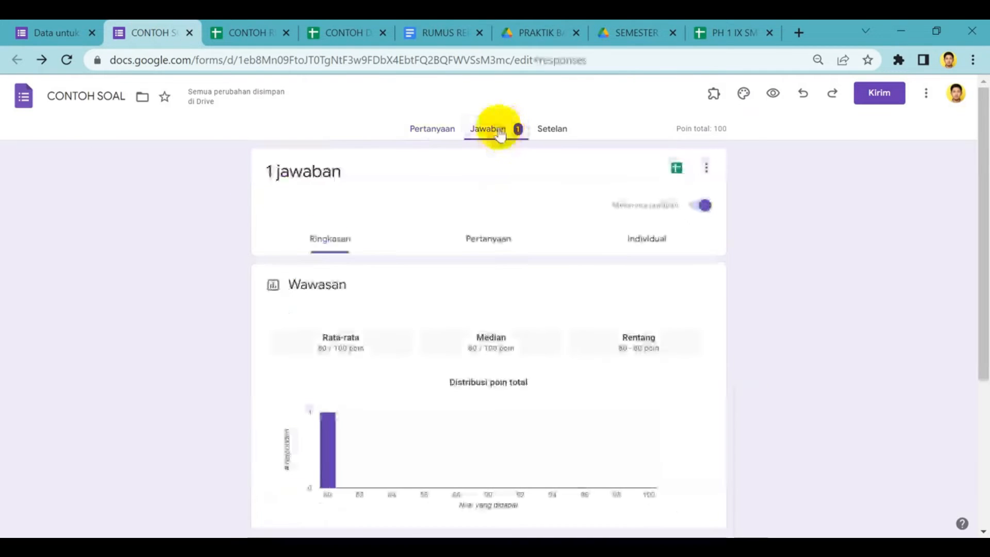
left_click(706, 168)
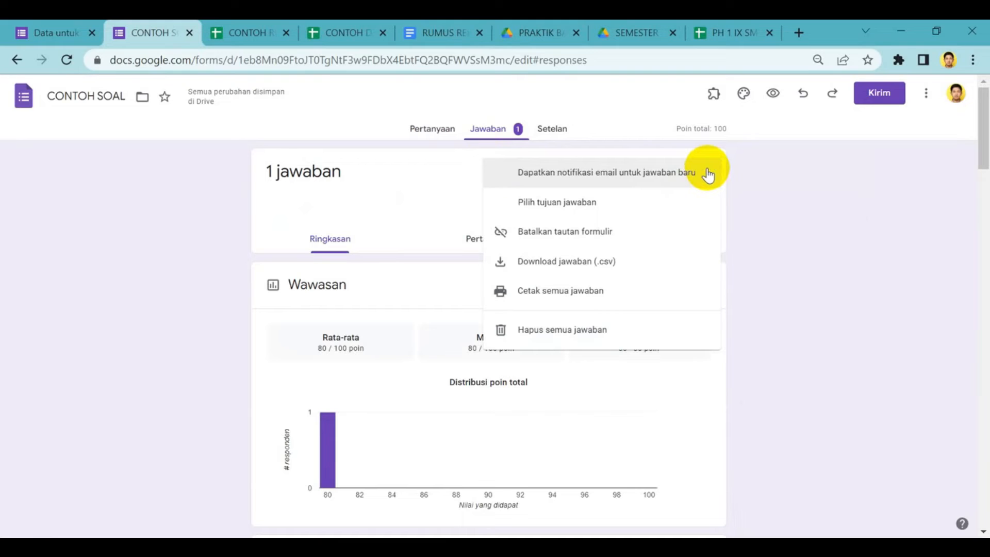
left_click(739, 183)
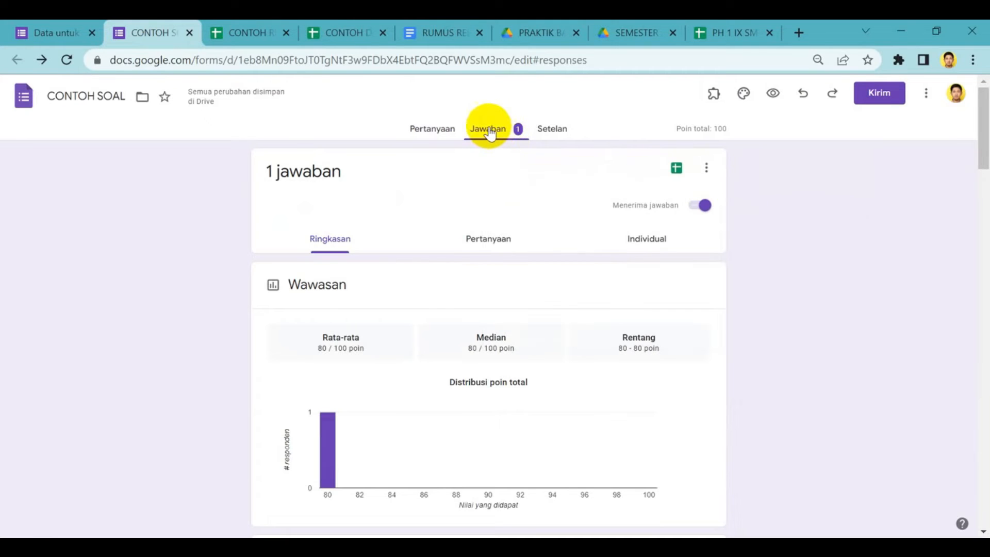
Demonstrate choosing the existing CONTOH REKAP spreadsheet as the form's response destination, and cancel without applying it
left_click(708, 170)
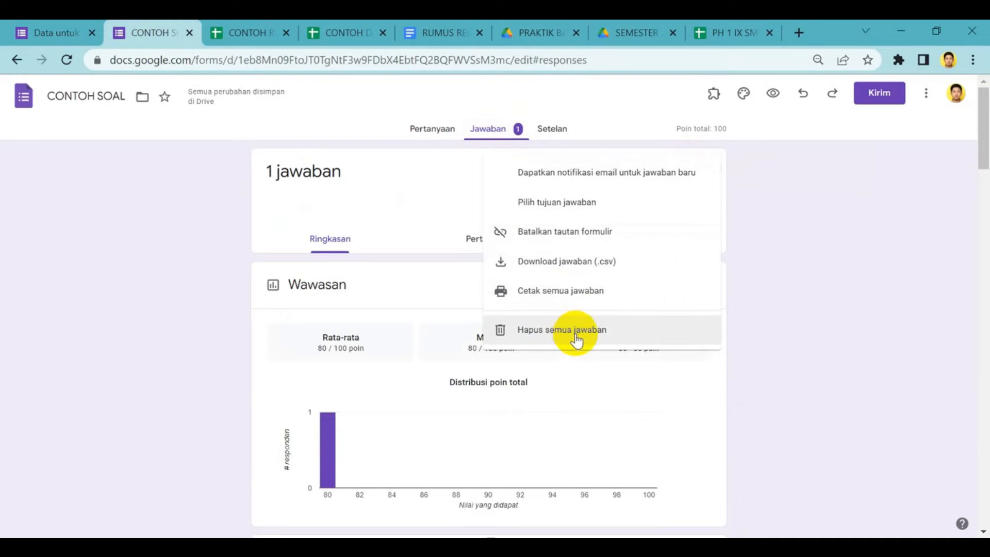
left_click(593, 204)
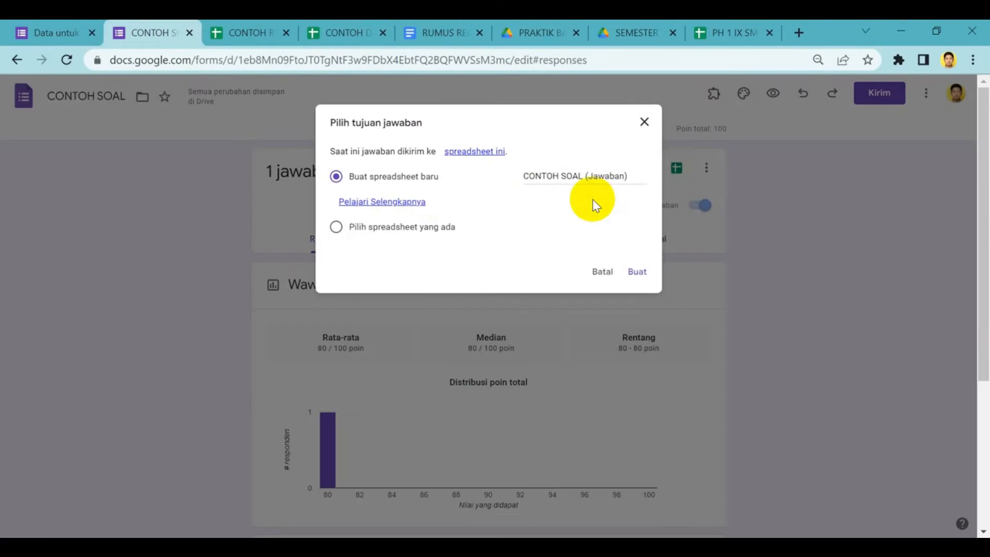
left_click(336, 228)
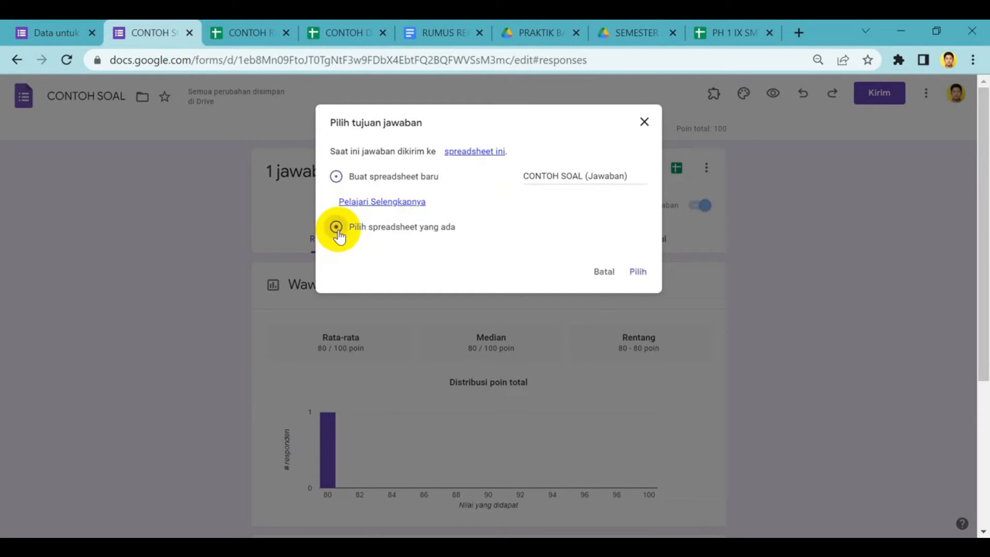
left_click(637, 272)
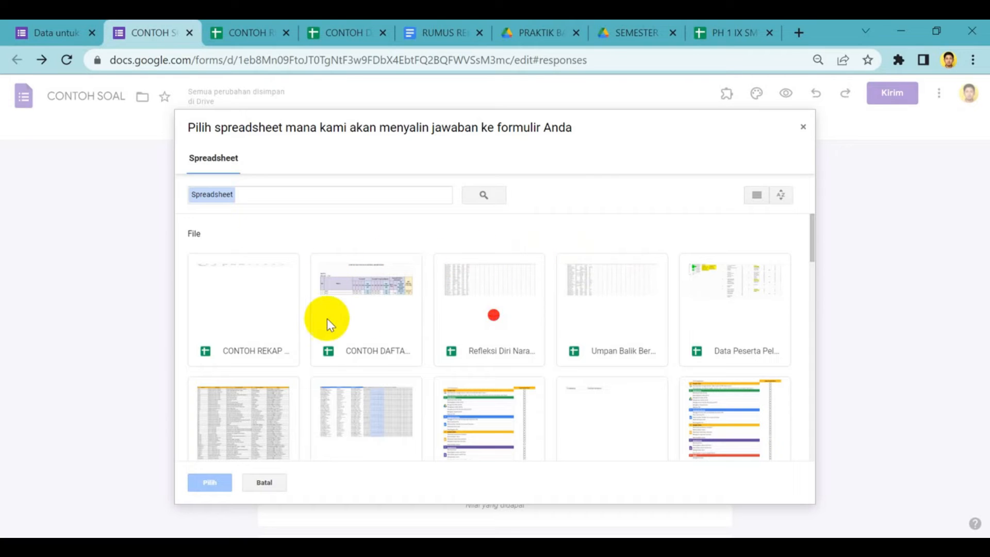
left_click(255, 326)
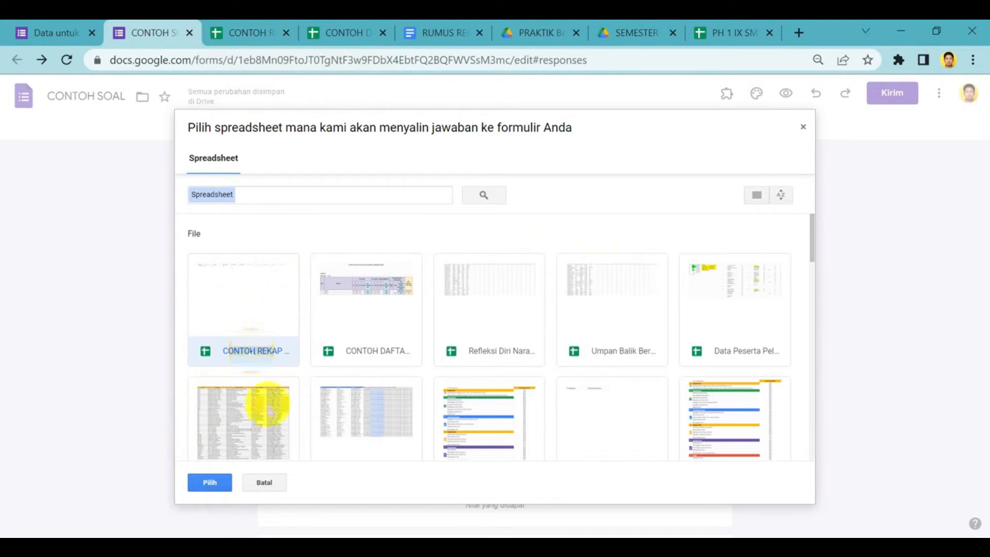
left_click(275, 489)
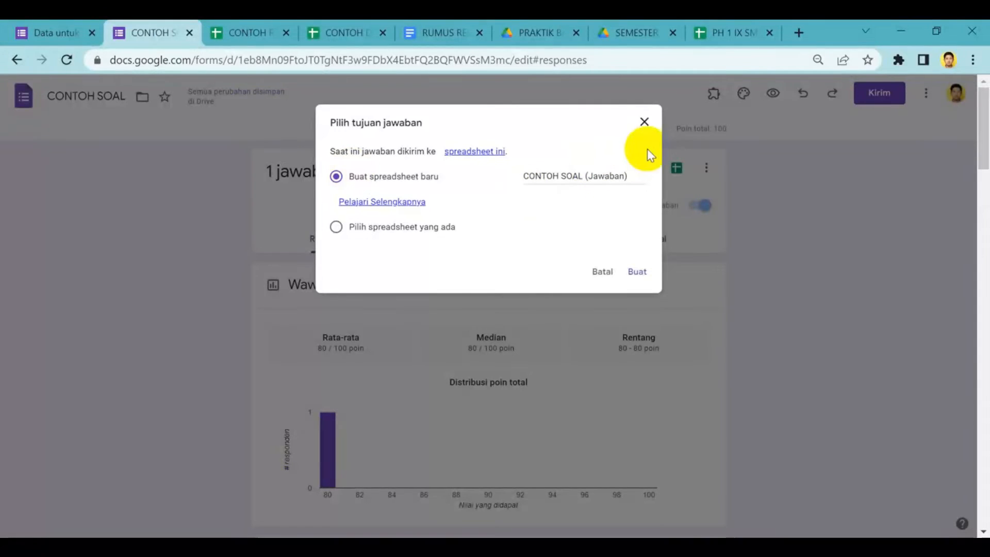
left_click(645, 122)
Check the ASA response sheet in the CONTOH REKAP NILAI spreadsheet and return to the CONTOH SOAL form's questions
left_click(238, 32)
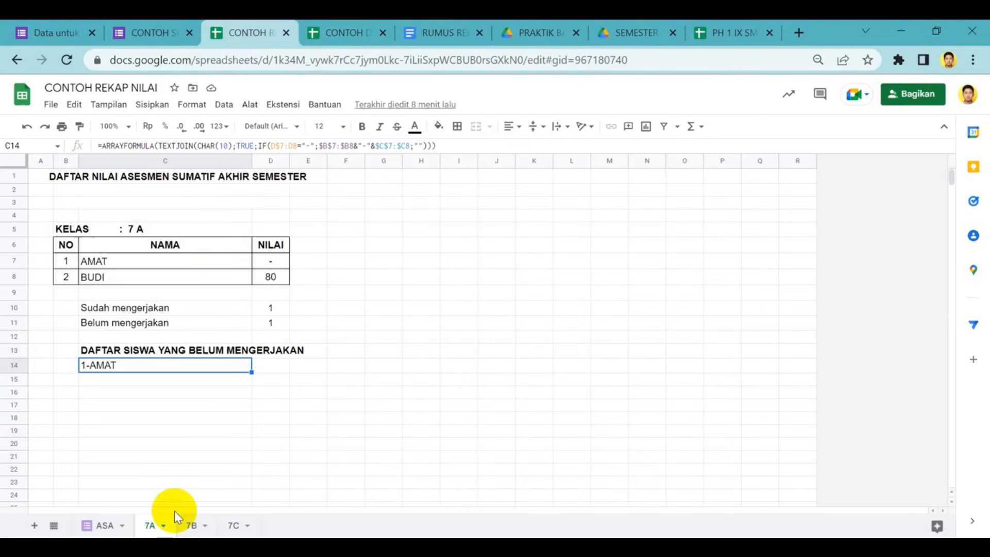
left_click(101, 530)
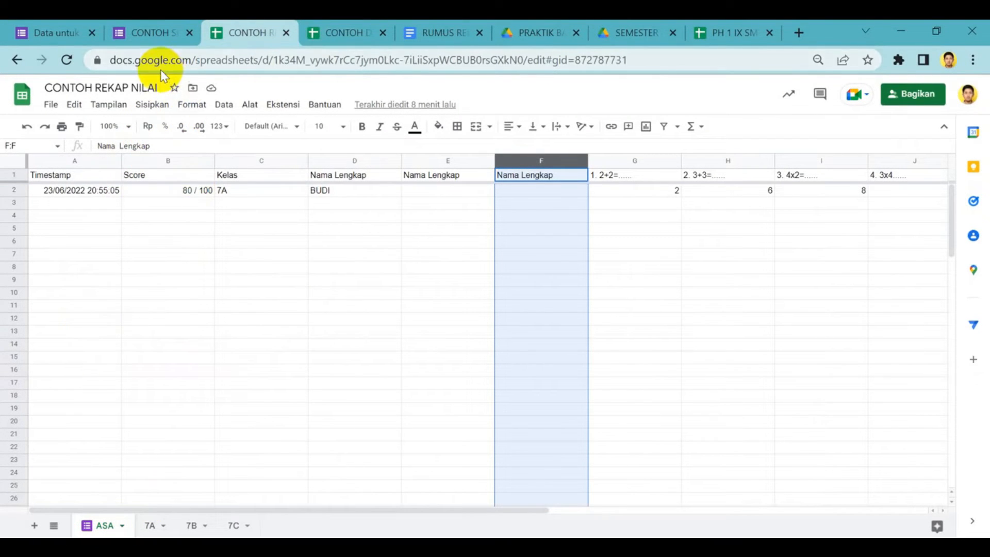
left_click(169, 30)
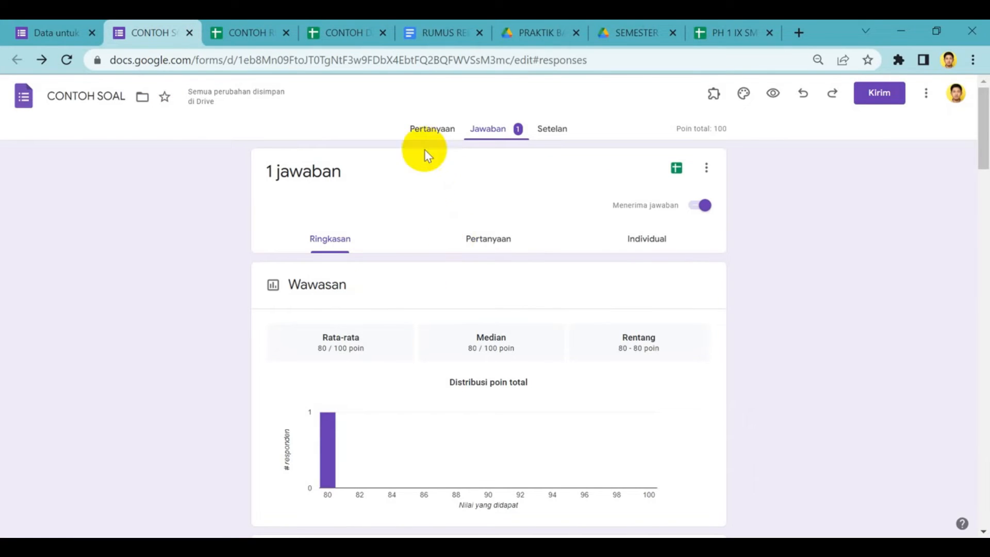
left_click(431, 134)
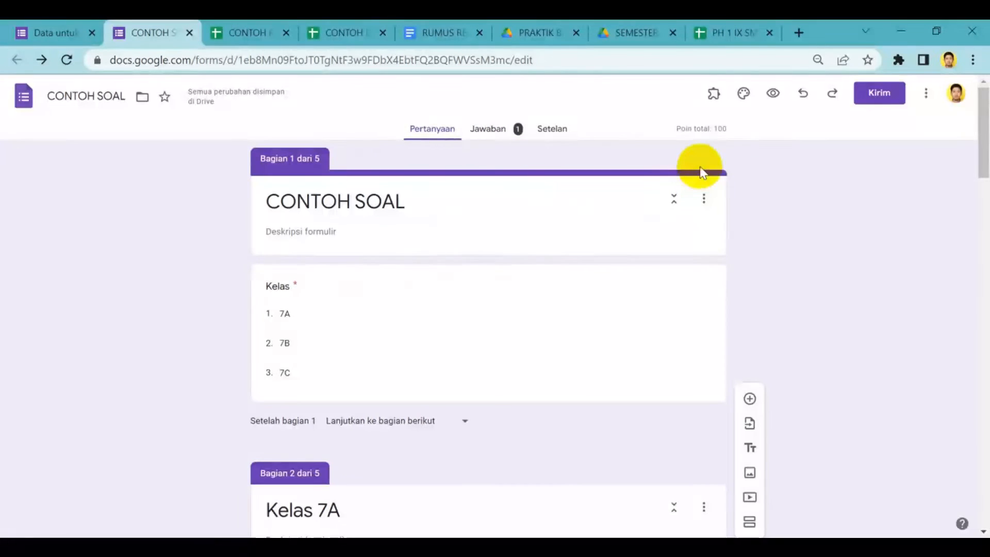
Open the form preview, select a class and its first listed student, and continue to the quiz questions
left_click(776, 102)
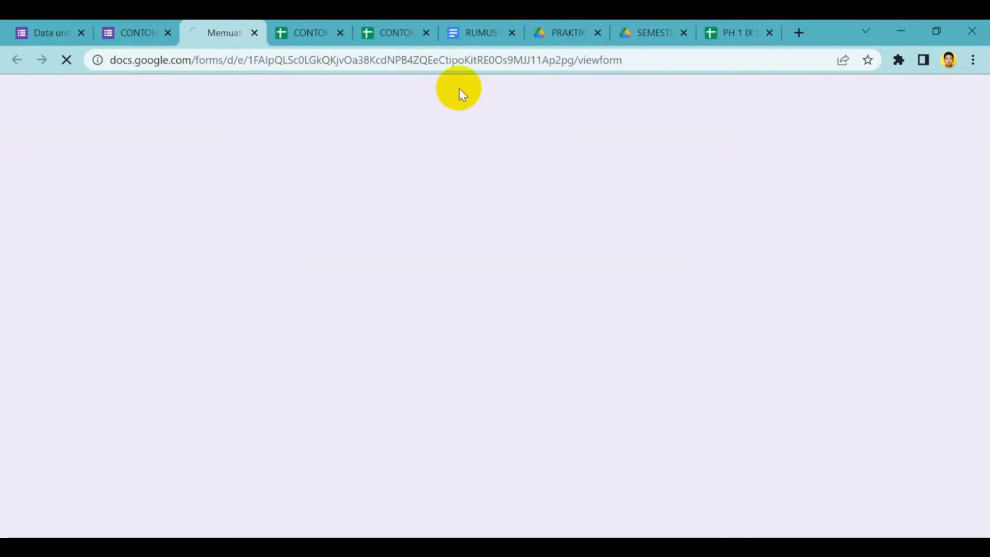
left_click(400, 262)
left_click(375, 279)
left_click(340, 315)
left_click(408, 294)
left_click(390, 327)
left_click(392, 339)
Answer the five quiz questions, using 7 for question 3, 12 for question 4 and 4 for question 5, and submit the response
left_click(312, 310)
scroll(312, 315, "down", 3)
left_click(311, 339)
scroll(311, 340, "down", 3)
left_click(312, 343)
scroll(314, 351, "down", 3)
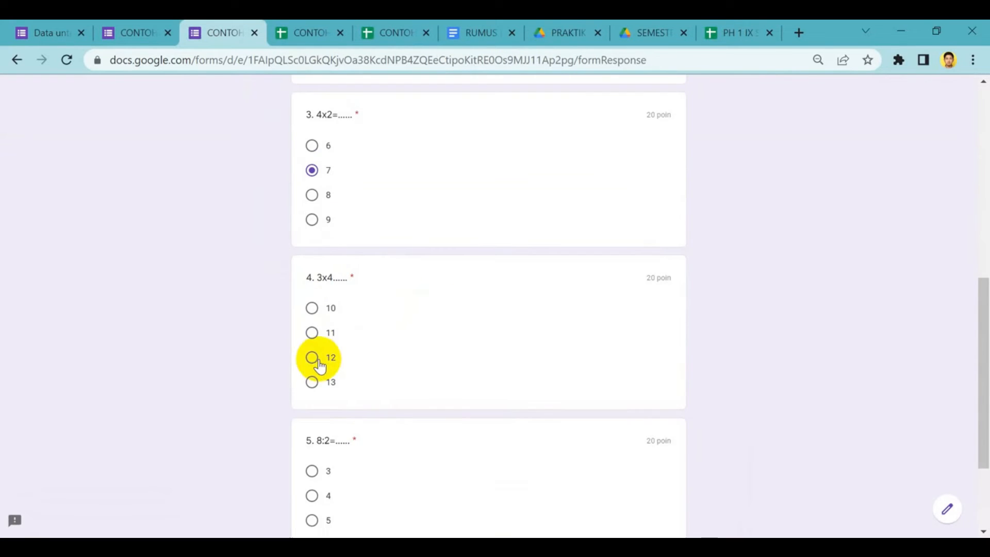
left_click(313, 356)
scroll(316, 359, "down", 3)
left_click(315, 356)
left_click(376, 453)
Start another response for class 7B, select the second listed student, and continue to the quiz questions
left_click(346, 202)
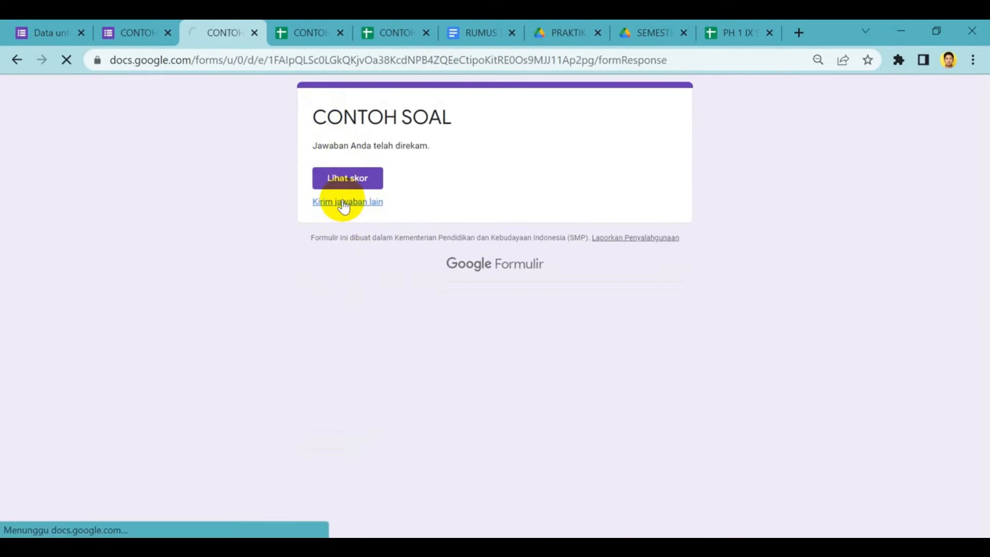
left_click(355, 259)
left_click(375, 330)
left_click(335, 312)
left_click(364, 288)
left_click(335, 358)
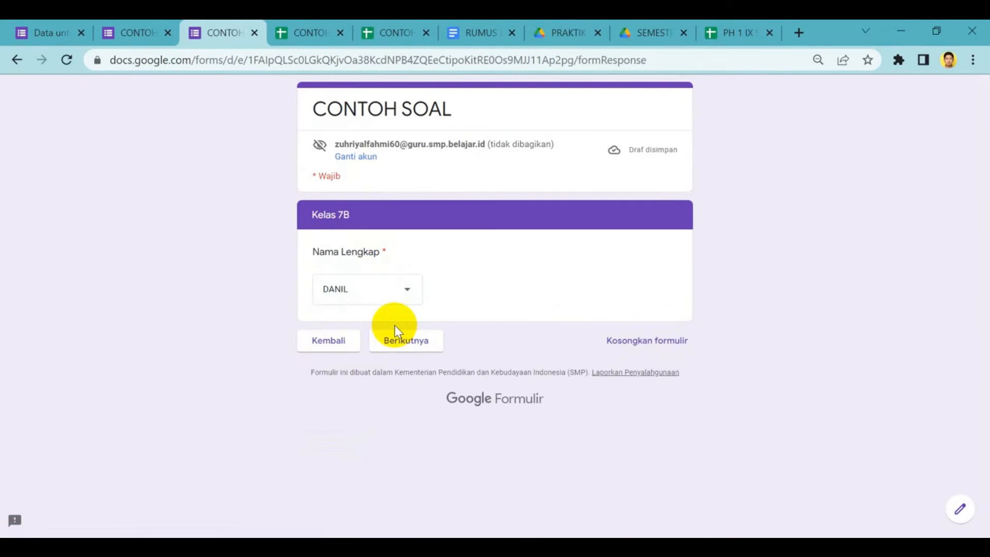
left_click(395, 338)
Complete the 7B student's quiz with 4 for question 1, 7 for question 3, 12 for question 4 and 4 for question 5, and submit it
left_click(311, 331)
scroll(313, 310, "down", 4)
left_click(315, 264)
left_click(312, 396)
scroll(313, 393, "down", 4)
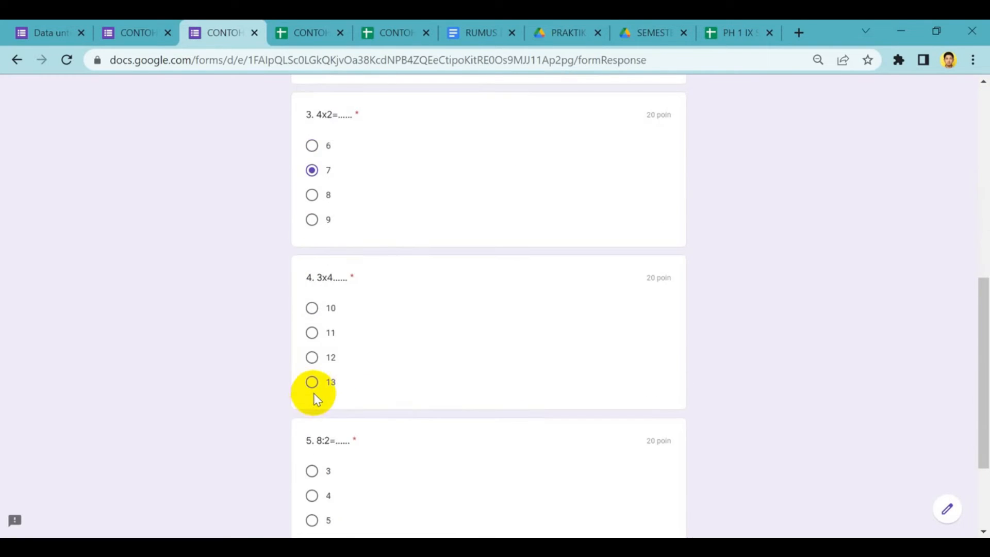
left_click(313, 354)
scroll(313, 358, "down", 3)
left_click(311, 363)
left_click(379, 452)
Start another response for class 7C, select the first listed student, and continue to the quiz questions
left_click(346, 202)
left_click(353, 257)
left_click(361, 360)
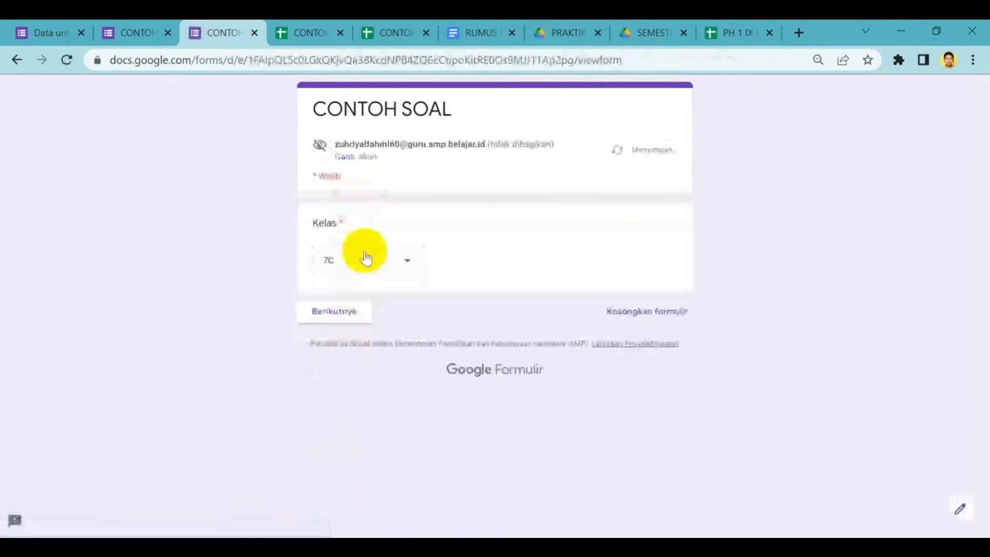
left_click(346, 310)
left_click(358, 288)
left_click(361, 329)
left_click(398, 341)
Answer question 1 with 4, complete the remaining four questions for the first 7C student, and submit the response
left_click(311, 333)
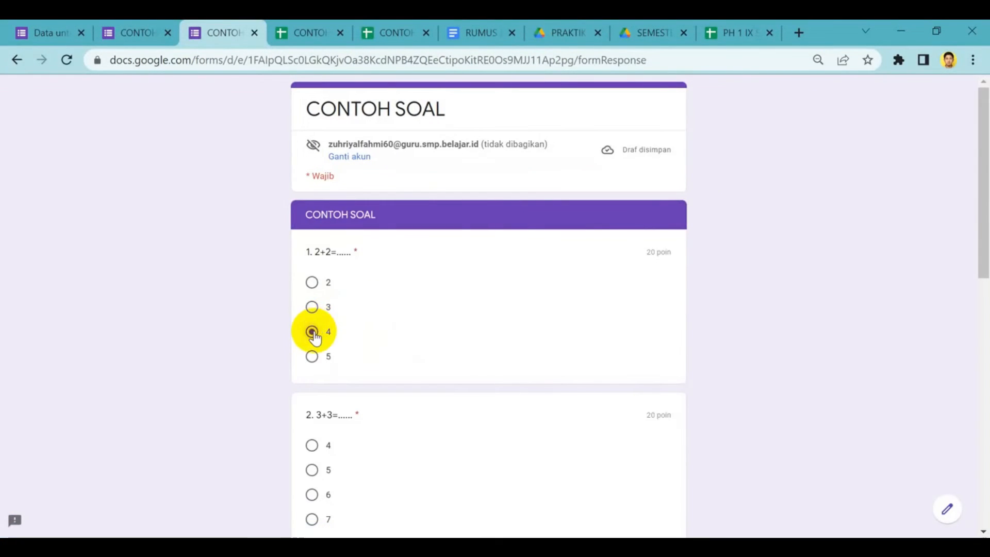
scroll(312, 330, "down", 3)
left_click(312, 292)
scroll(314, 296, "down", 3)
left_click(311, 355)
scroll(312, 356, "down", 4)
left_click(314, 282)
left_click(312, 394)
left_click(387, 514)
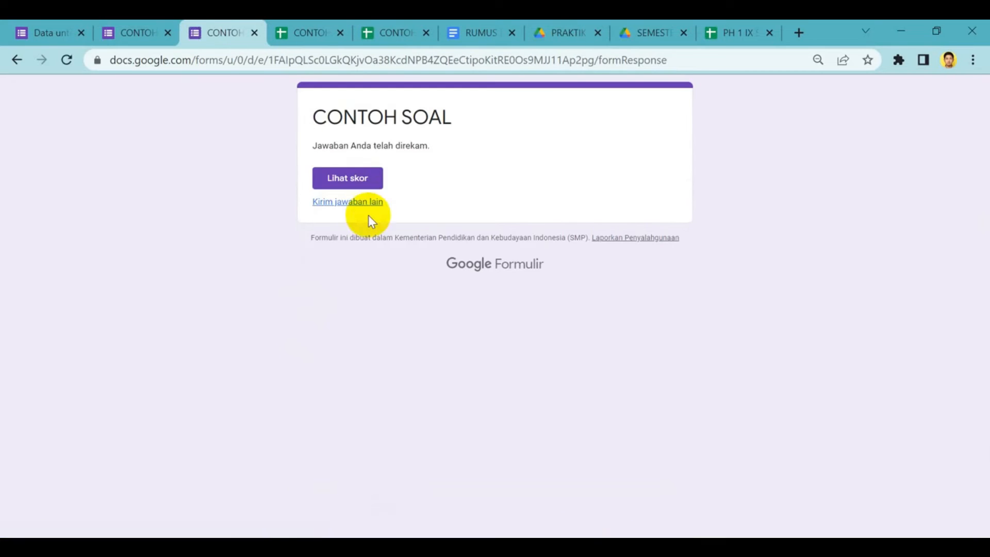
Start another response for class 7C, select the second listed student, and continue to the quiz questions
left_click(368, 215)
left_click(347, 261)
left_click(361, 359)
left_click(345, 309)
left_click(378, 295)
left_click(360, 358)
left_click(398, 340)
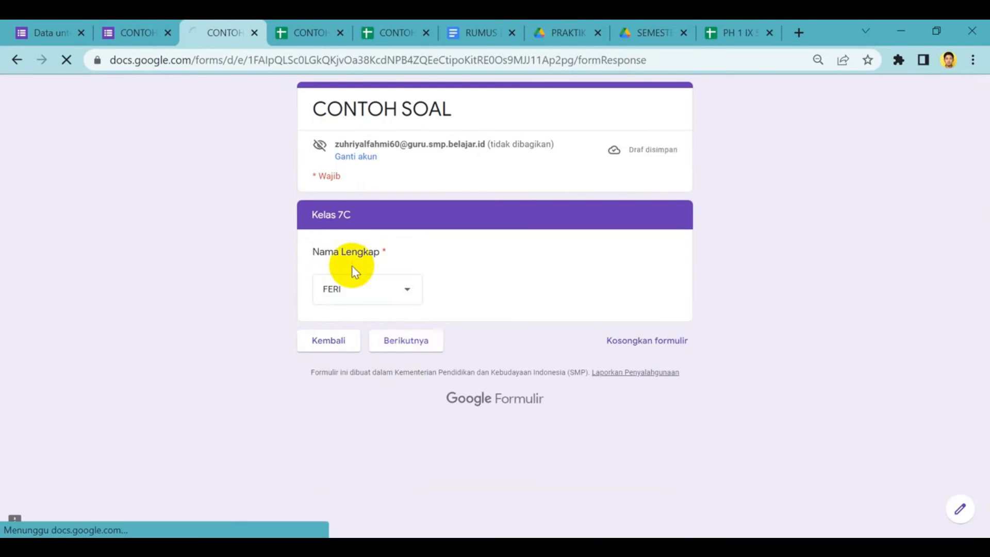
Complete the second 7C student's quiz, using 12 for question 4 and 4 for question 5, and submit the response
scroll(313, 180, "down", 3)
left_click(312, 178)
left_click(311, 338)
scroll(310, 340, "down", 3)
left_click(312, 347)
scroll(312, 351, "down", 3)
left_click(312, 357)
scroll(313, 361, "down", 3)
left_click(316, 359)
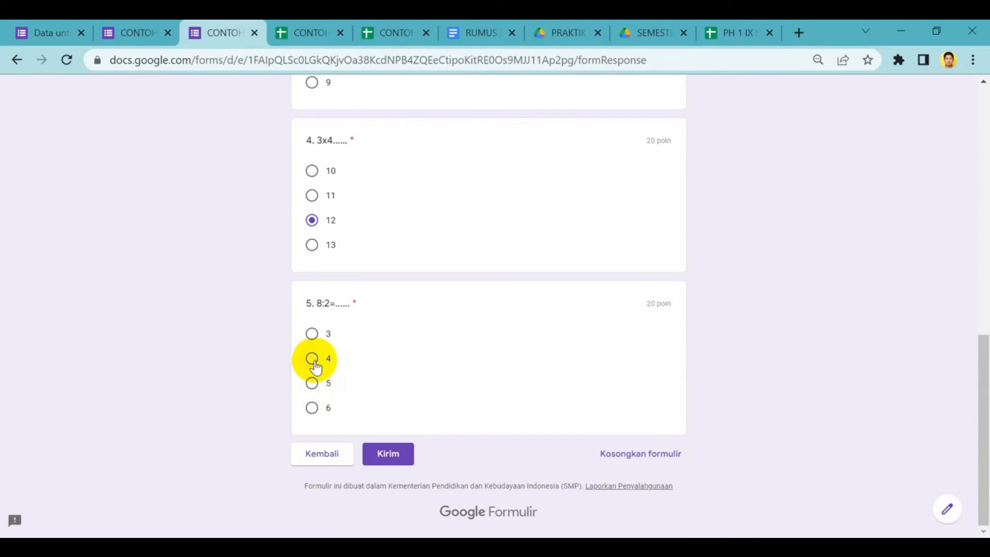
left_click(387, 453)
left_click(322, 21)
left_click(237, 26)
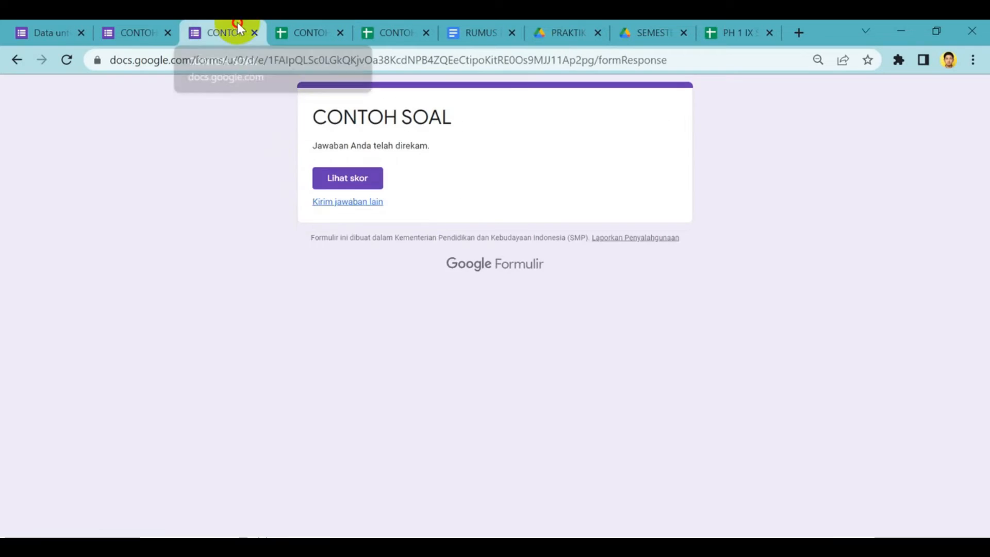
Start another response for class 7A, select the first listed student, and continue to the quiz questions
left_click(345, 199)
left_click(314, 258)
left_click(364, 265)
left_click(332, 311)
left_click(364, 284)
left_click(360, 322)
left_click(418, 341)
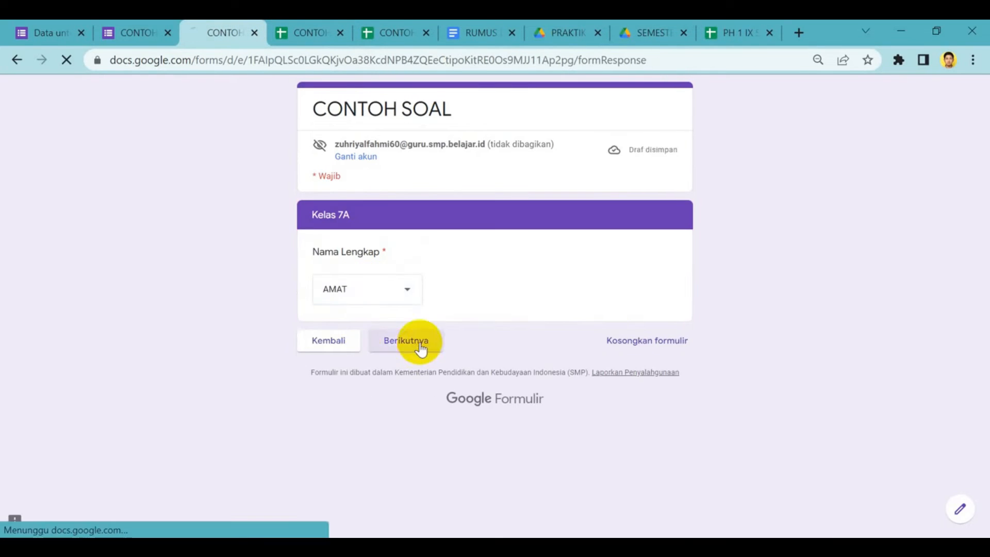
Complete the 7A student's quiz with 4 for question 1, 12 for question 4 and 4 for question 5, and submit the response
left_click(313, 330)
scroll(313, 330, "down", 4)
left_click(315, 263)
scroll(315, 265, "down", 3)
left_click(314, 279)
left_click(313, 282)
scroll(313, 289, "down", 2)
left_click(312, 357)
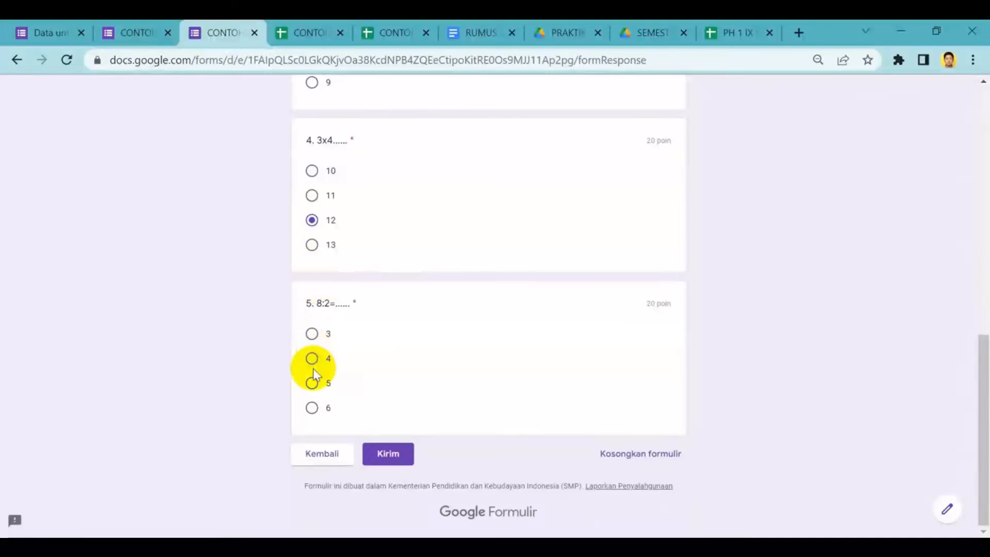
left_click(387, 453)
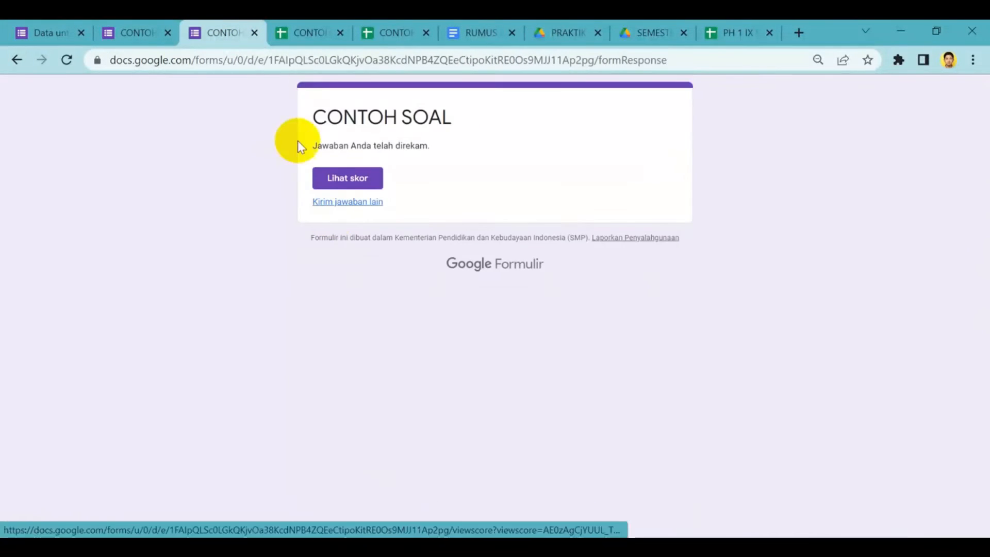
Review the CONTOH REKAP NILAI response sheet and the score recaps on sheets 7A, 7B and 7C
left_click(319, 33)
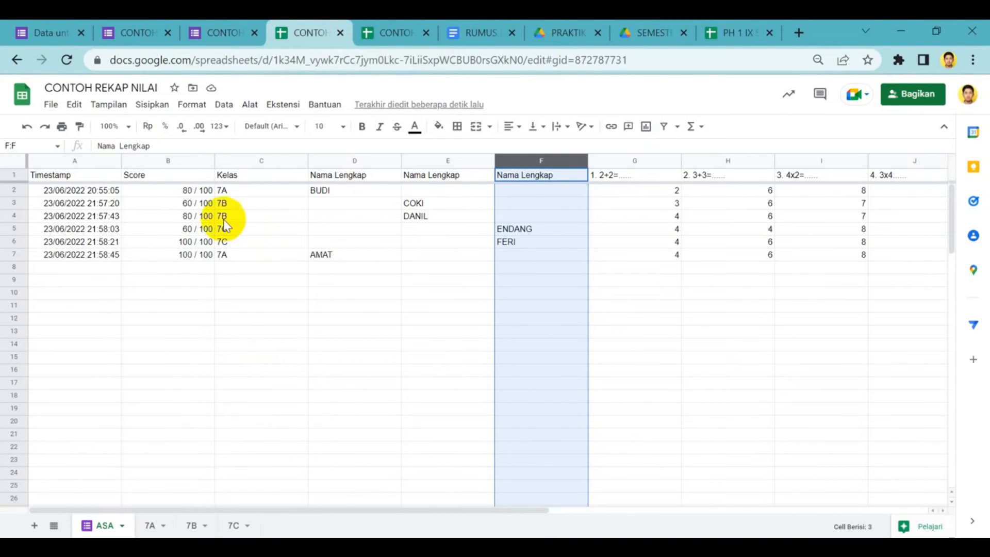
left_click(148, 525)
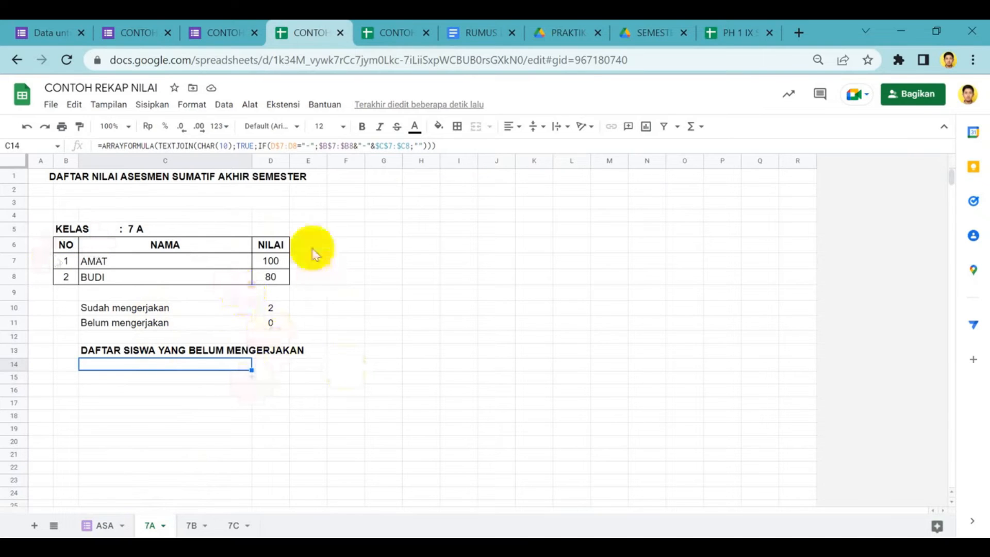
left_click(194, 525)
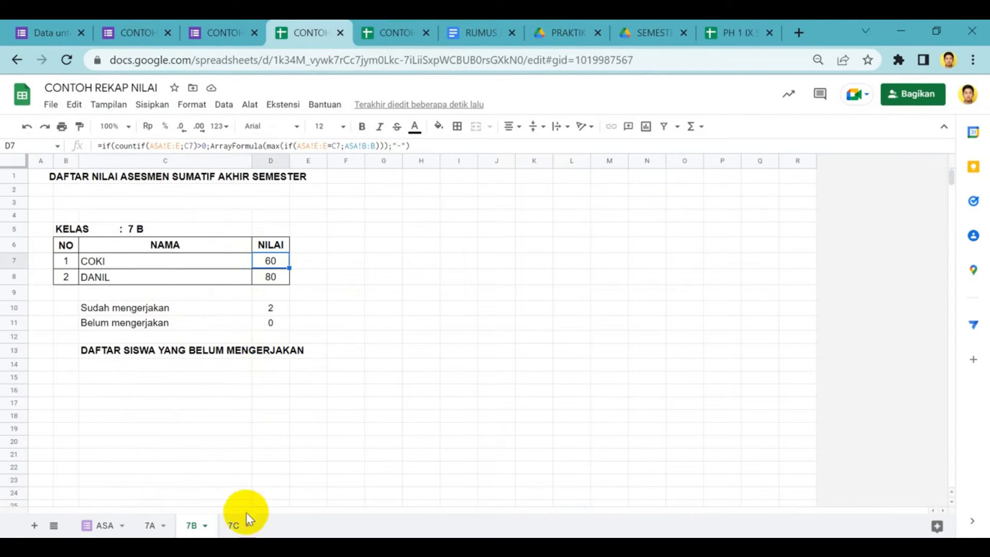
left_click(237, 528)
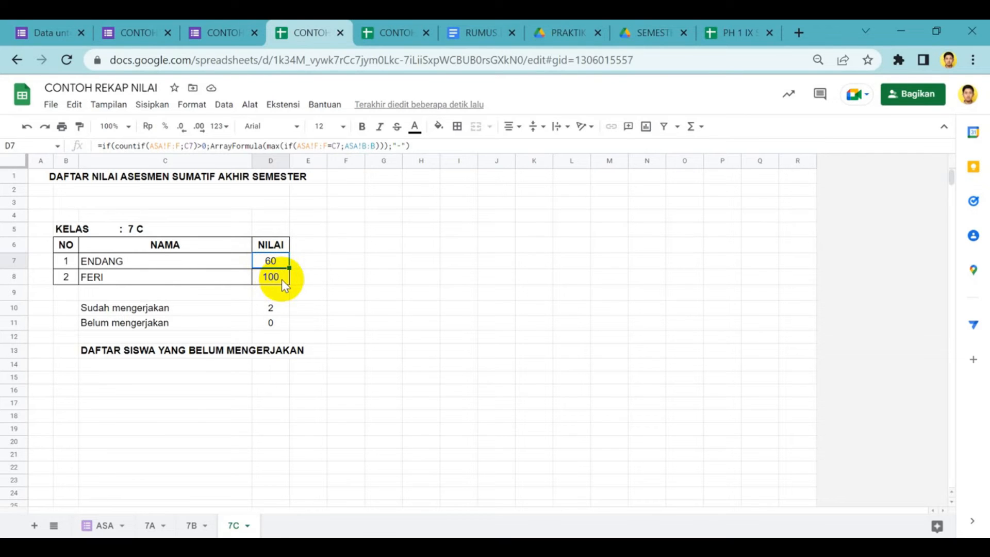
Examine the IMPORTRANGE formula in N9 of CONTOH DAFTAR NILAI's 7A sheet, comparing its link with the CONTOH REKAP NILAI spreadsheet address
key("ctrl+Tab")
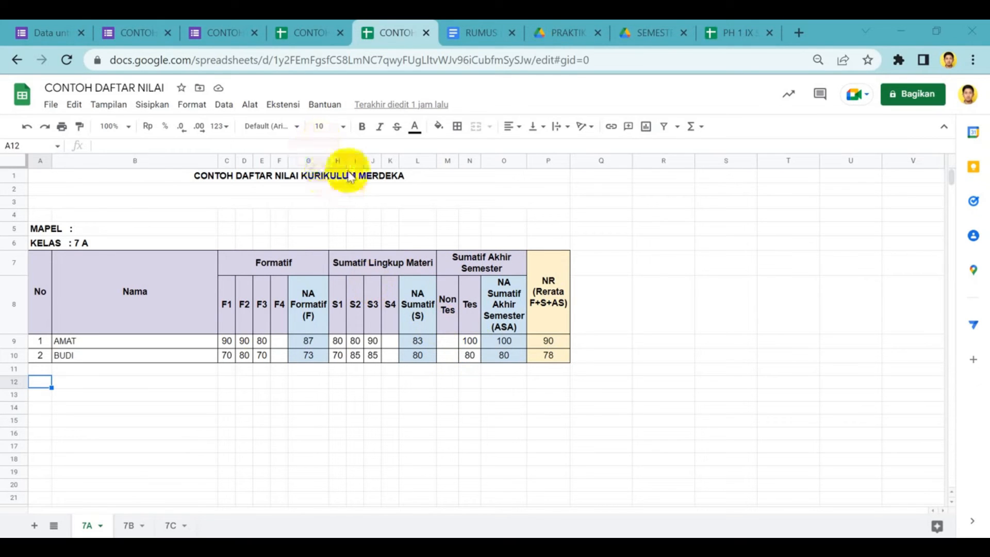
left_click(472, 341)
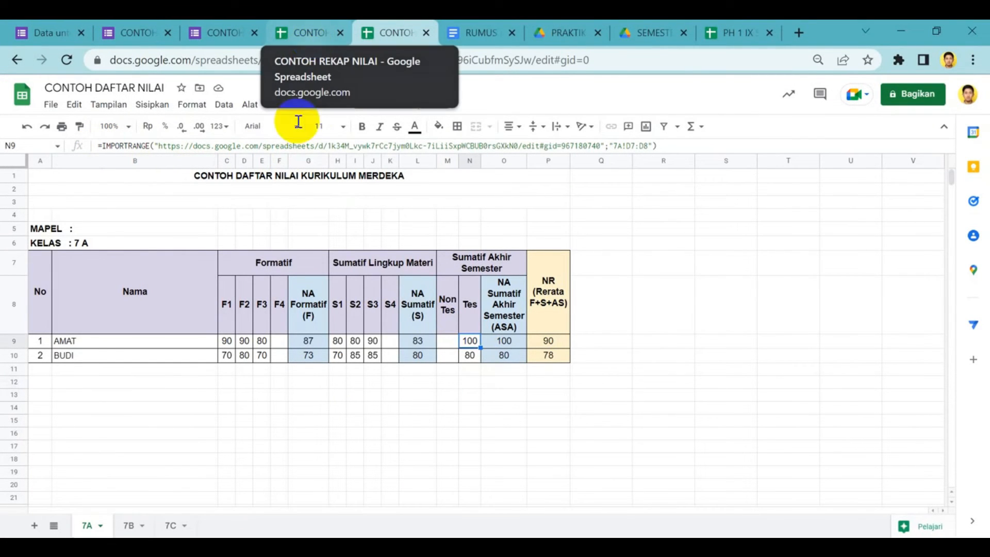
left_click(132, 146)
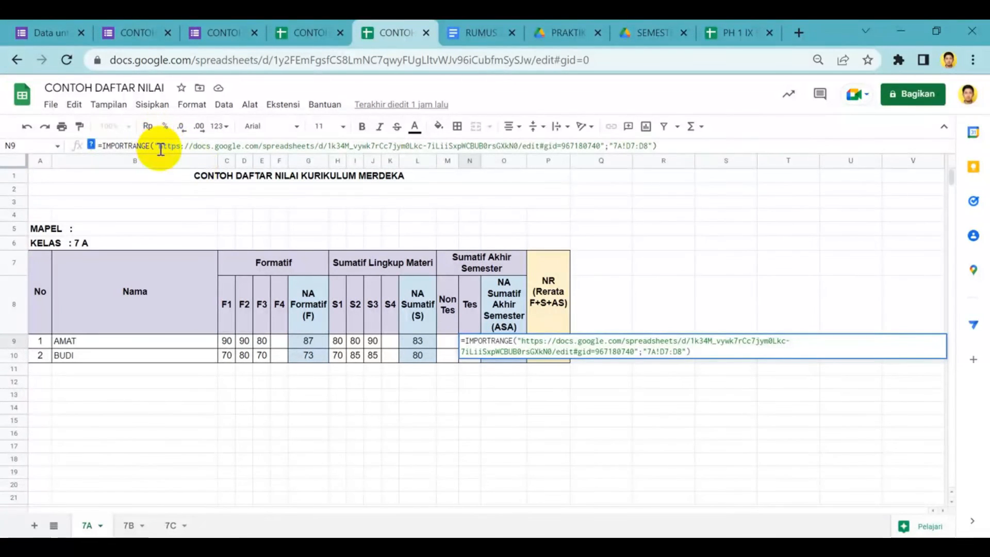
left_click_drag(158, 146, 600, 151)
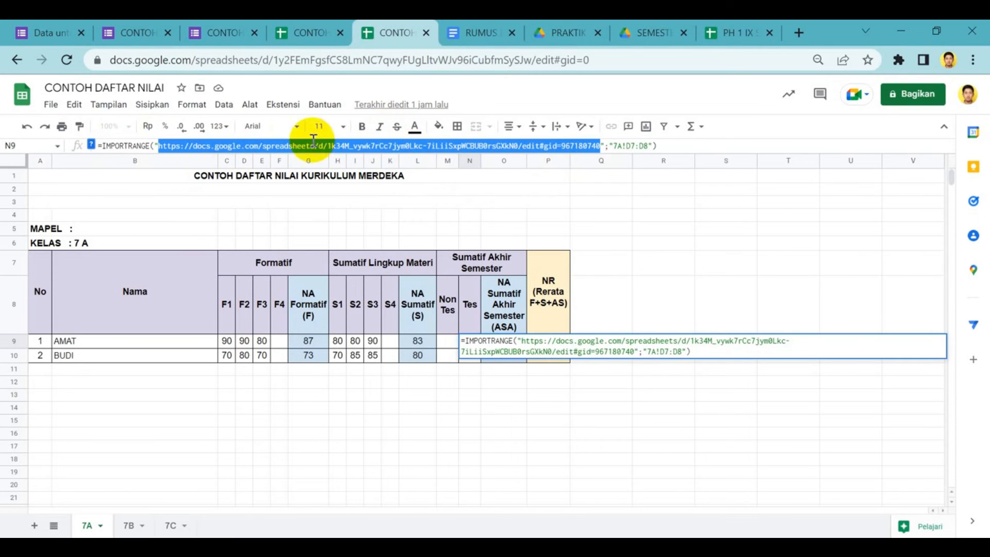
left_click(307, 23)
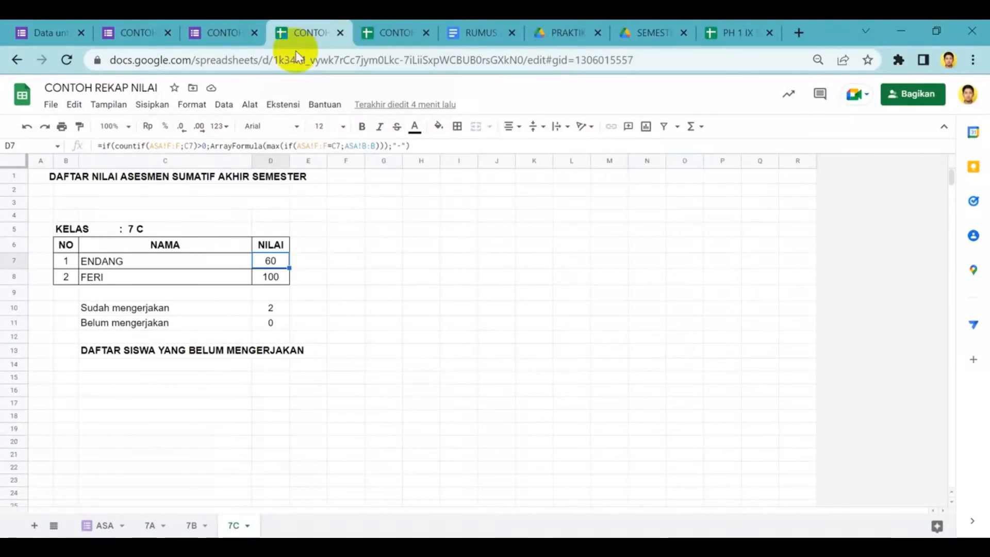
left_click(222, 61)
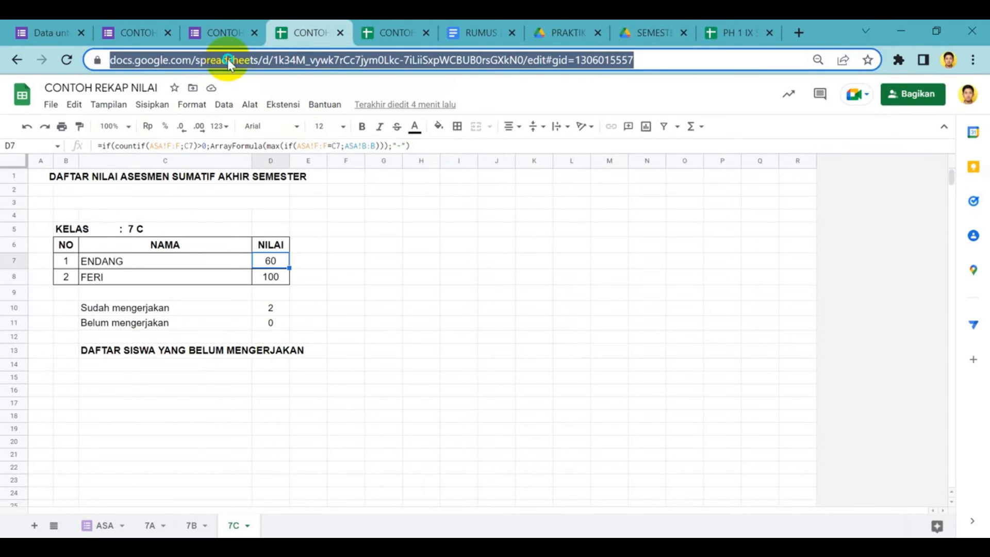
right_click(227, 59)
left_click(385, 29)
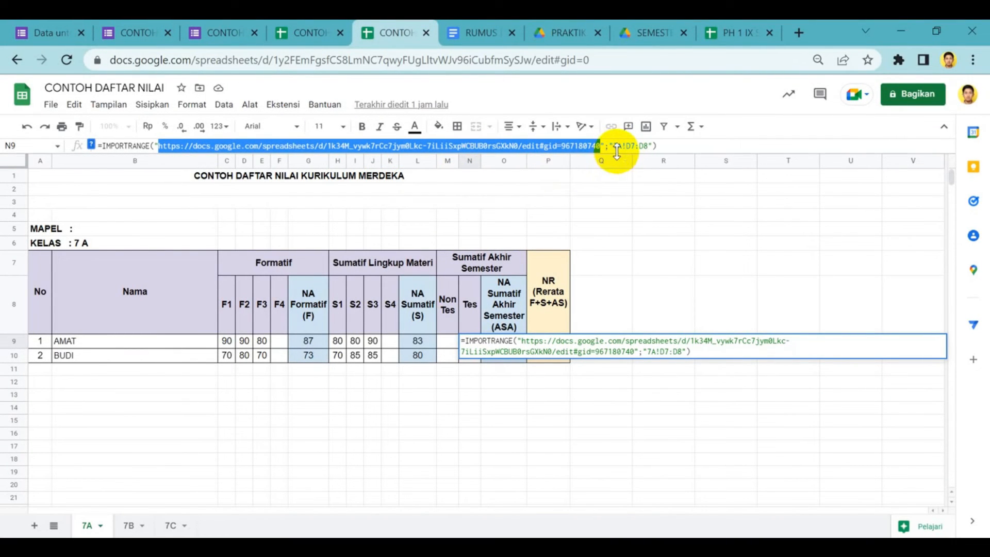
Examine the sheet name 7A in the IMPORTRANGE formula against the 7A sheet of the recap spreadsheet
left_click_drag(617, 146, 630, 147)
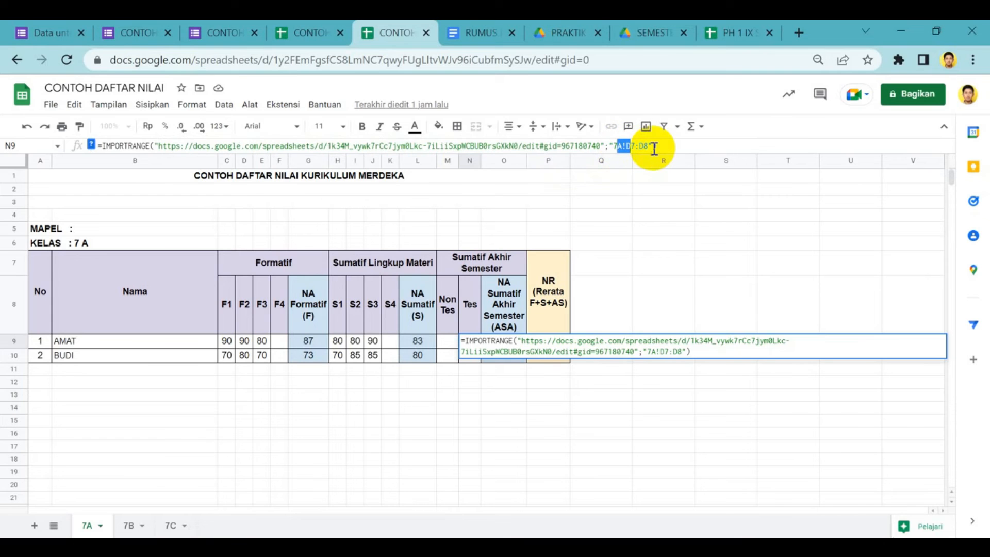
left_click(622, 145)
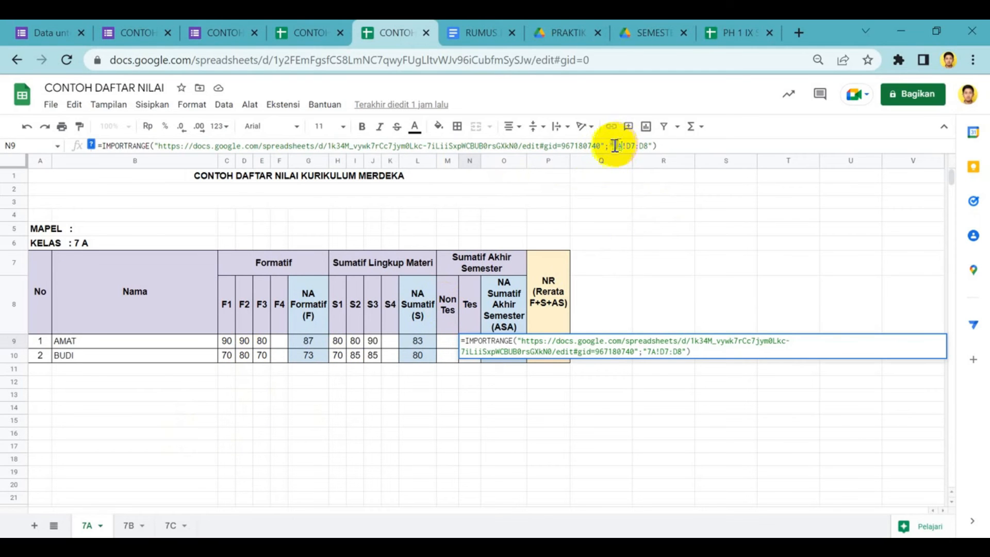
left_click(308, 22)
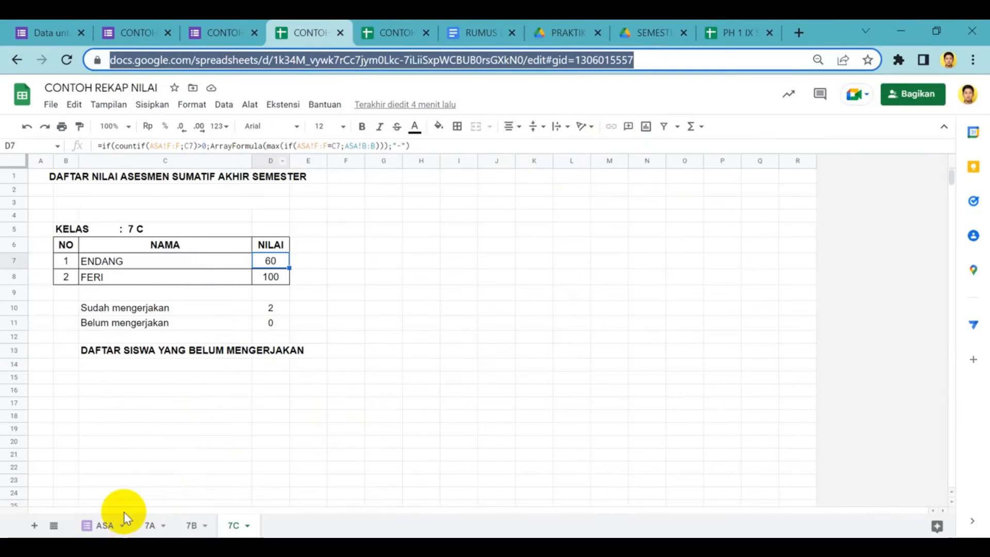
left_click(150, 525)
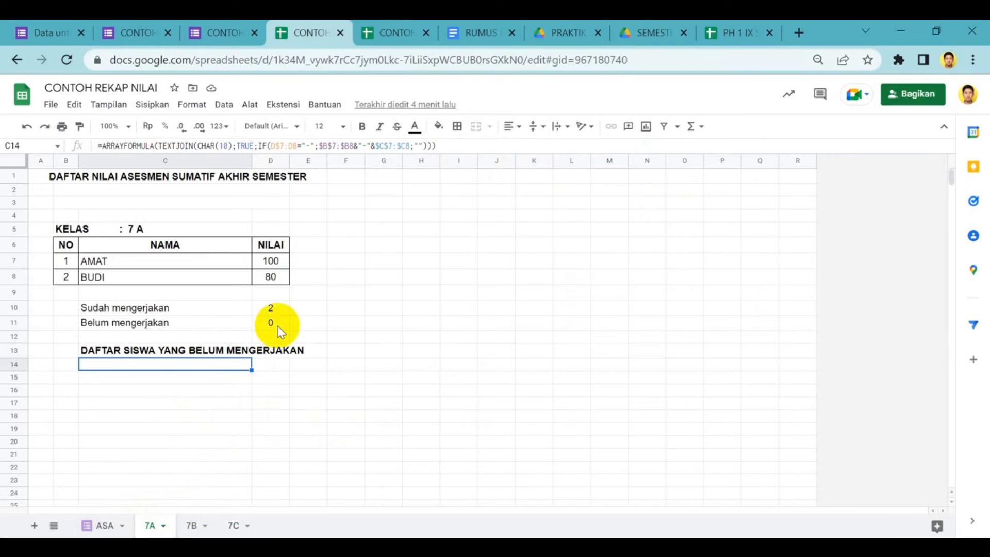
left_click(393, 33)
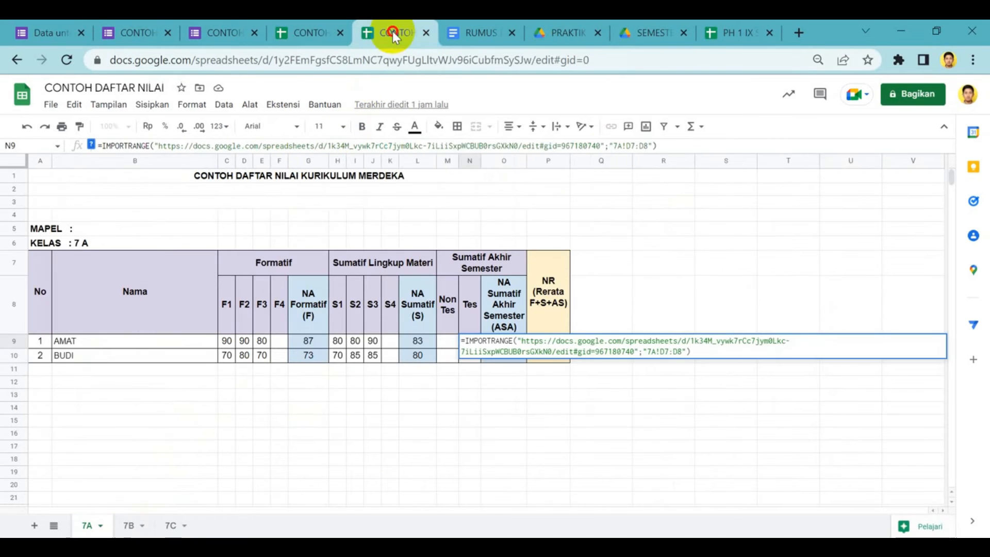
double_click(616, 146)
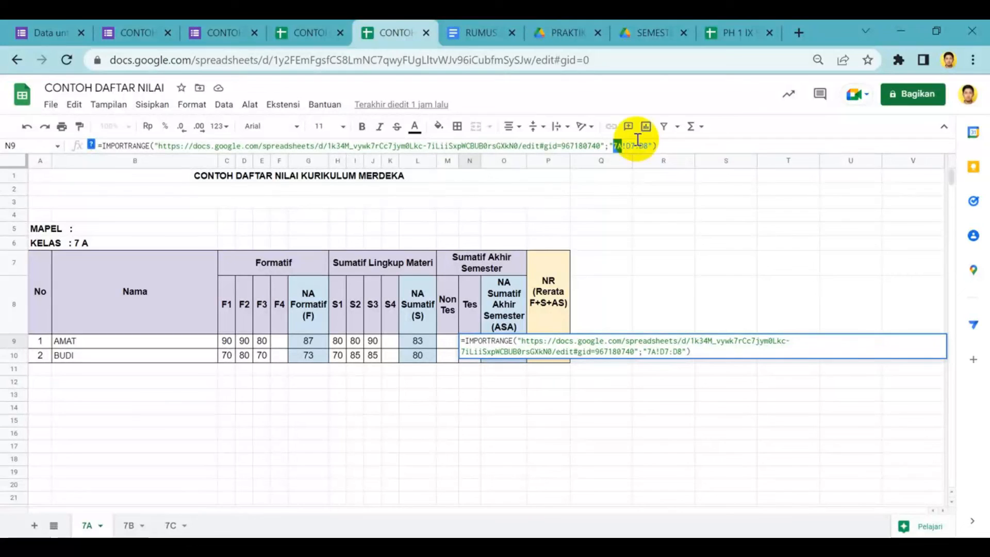
Examine the D7:D8 range of the IMPORTRANGE formula against the score cells on the recap's 7A sheet
left_click(645, 146)
left_click(318, 26)
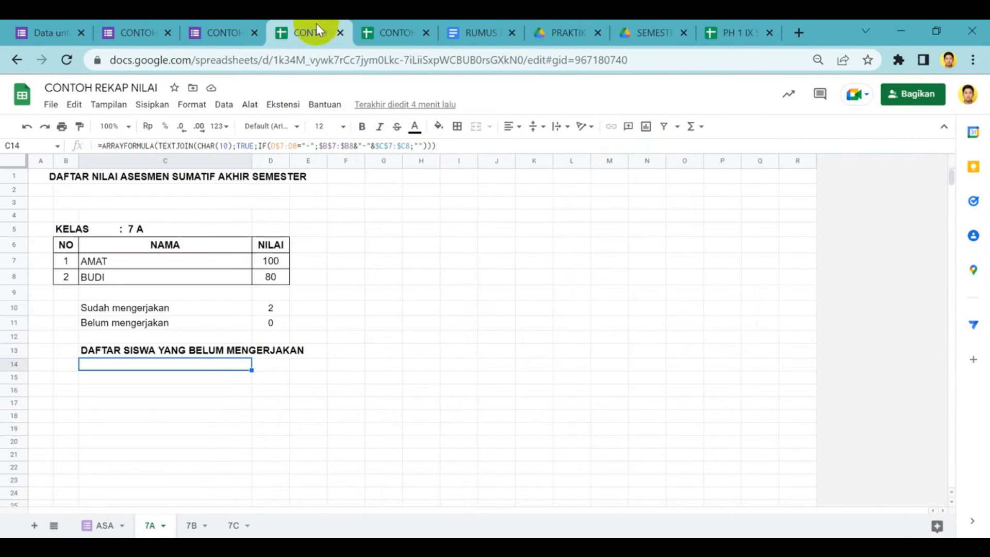
left_click(278, 264)
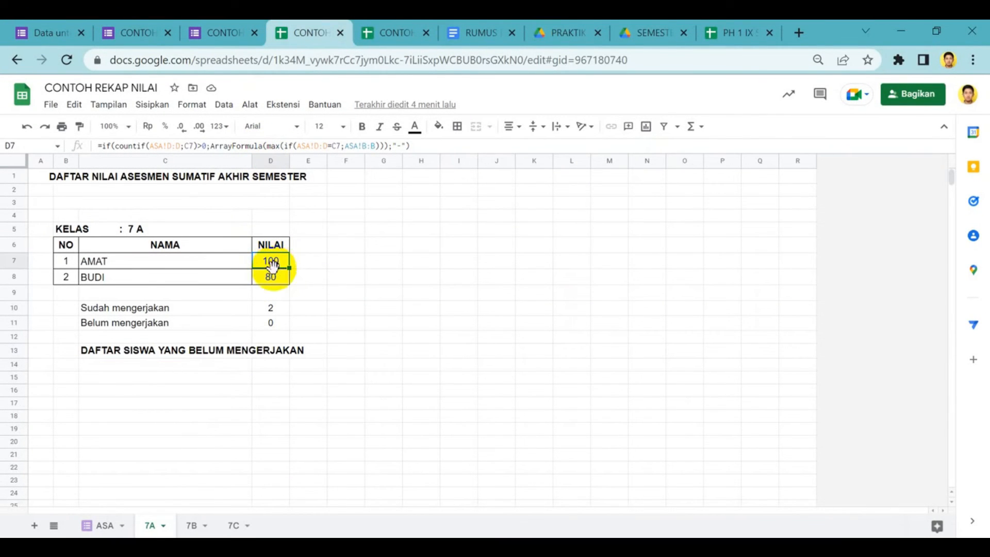
left_click(272, 279)
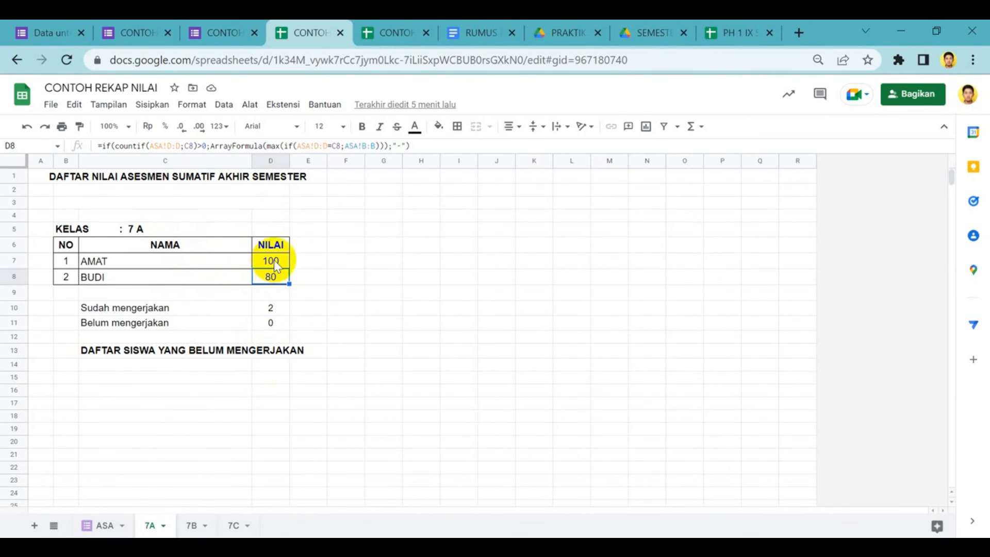
left_click(384, 25)
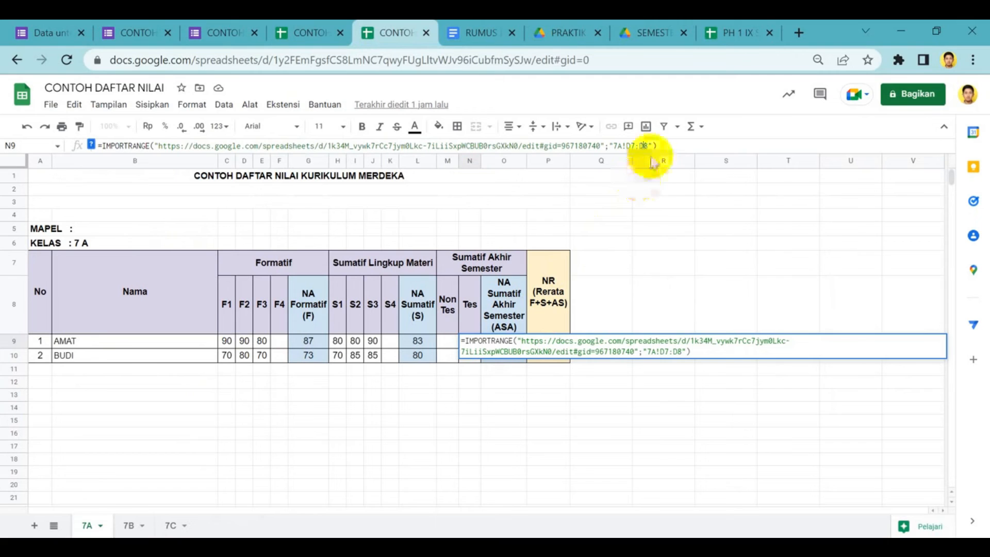
Leave the formula in N9 and compare the imported 7A test scores with the recap spreadsheet
left_click(636, 293)
left_click(470, 345)
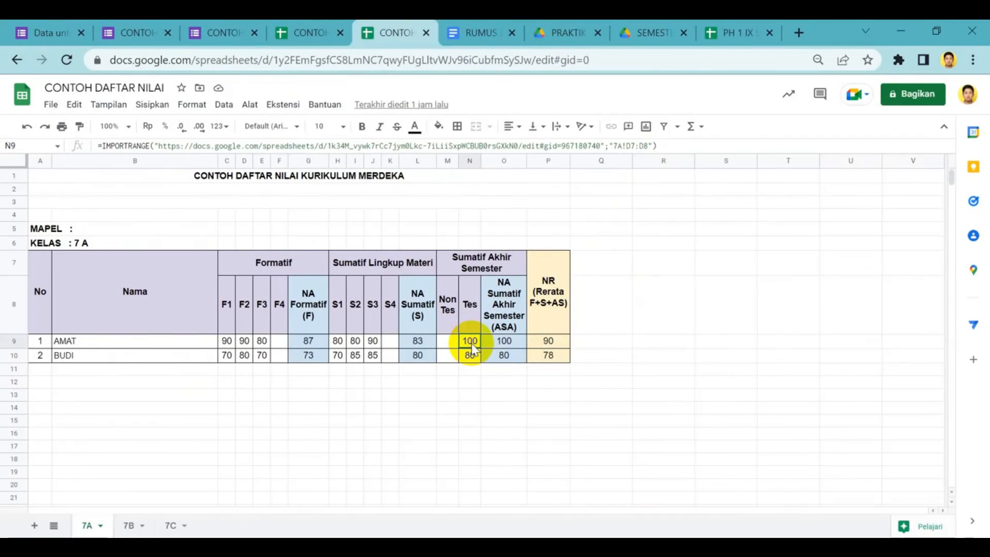
left_click(308, 24)
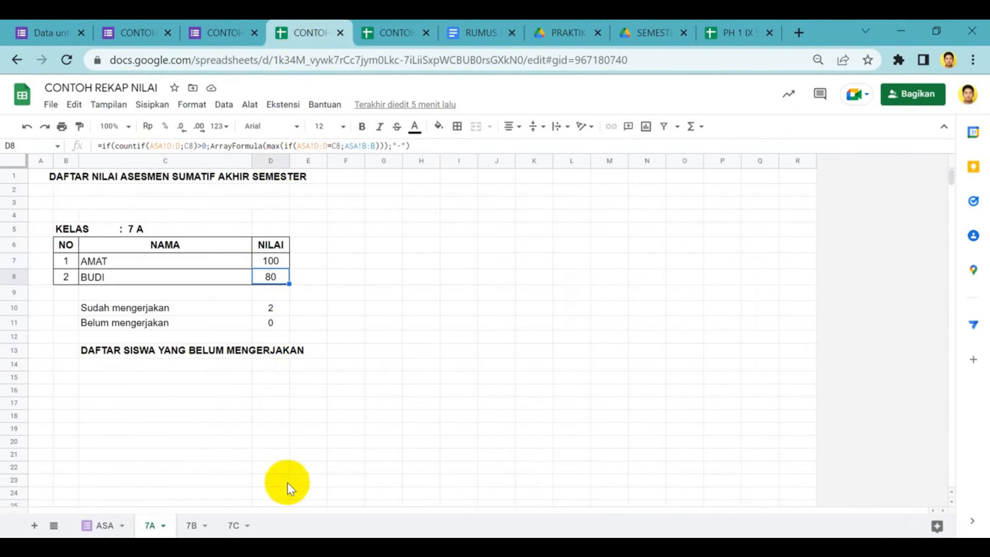
left_click(398, 36)
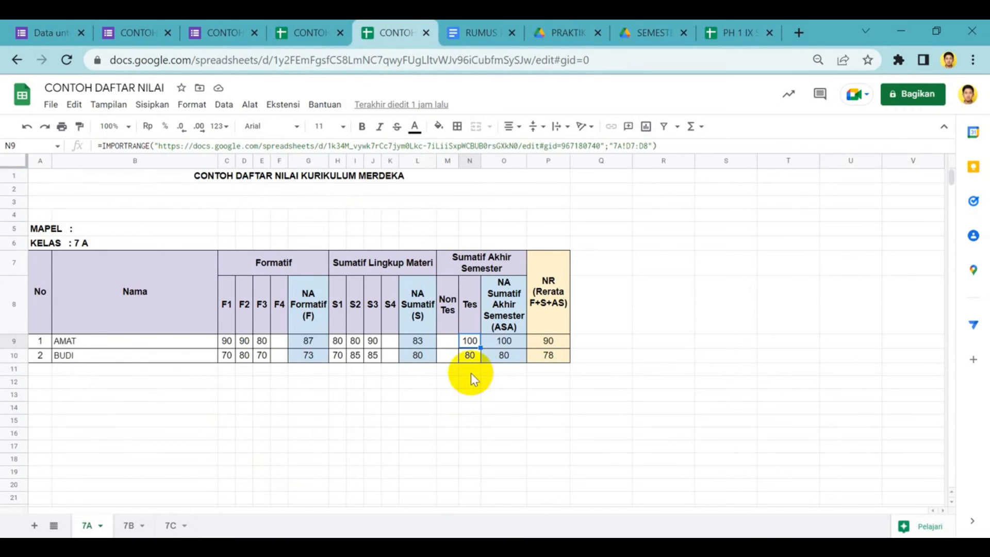
left_click(471, 357)
left_click(473, 345)
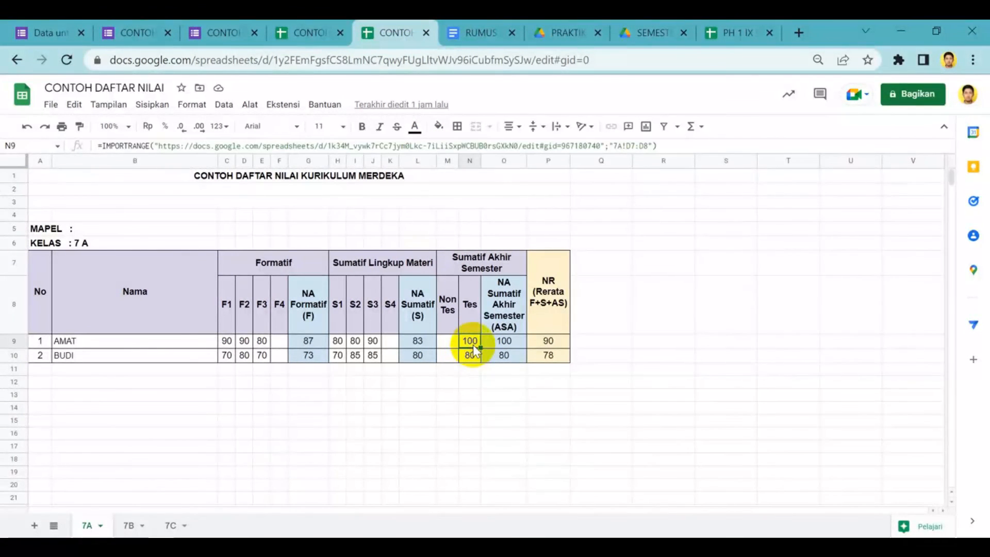
Copy the IMPORTRANGE formula from N9 on sheet 7A into N9 on sheet 7B, changing its reference to "7B!D7:D8"
left_click(128, 527)
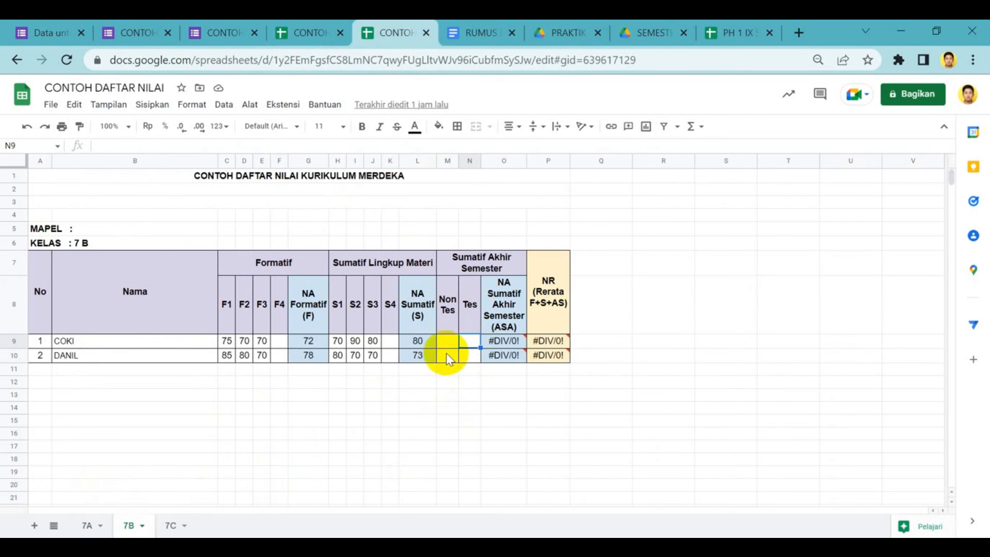
left_click(86, 525)
left_click_drag(662, 146, 8, 139)
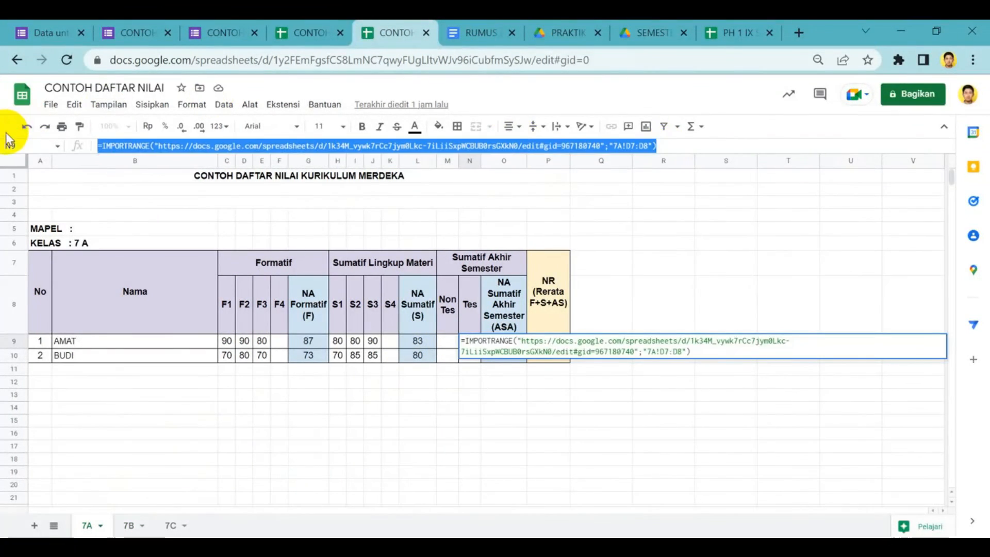
right_click(272, 144)
left_click(313, 204)
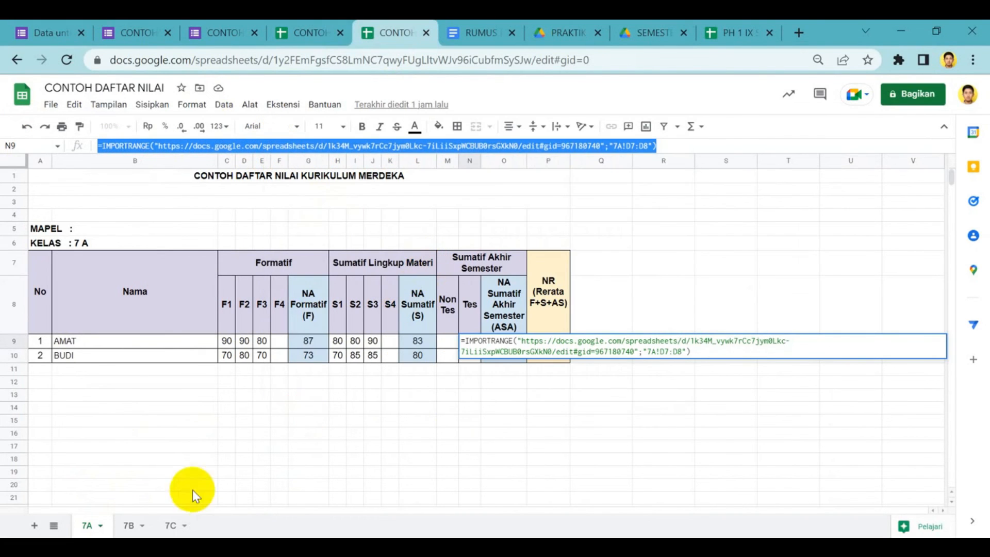
left_click(129, 526)
left_click(280, 145)
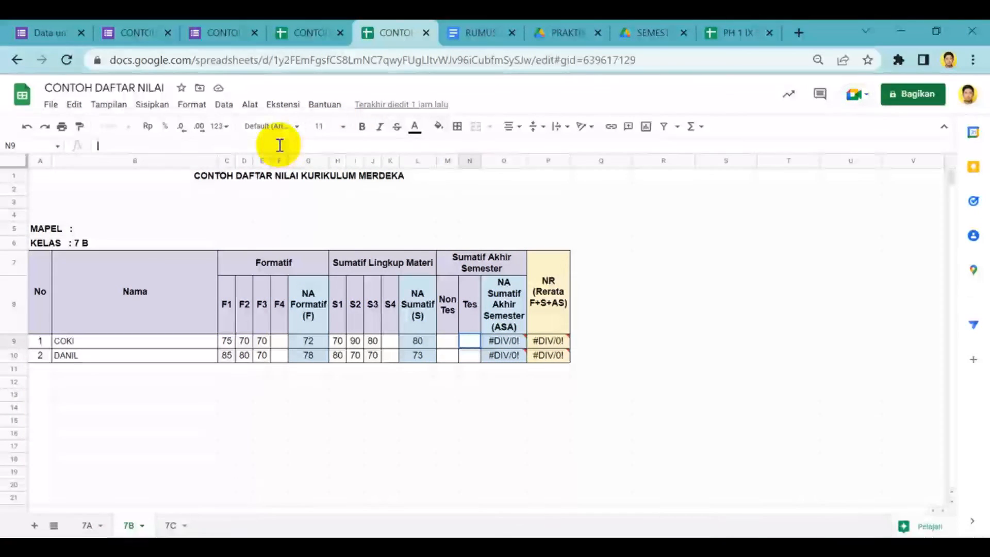
key("ctrl+v")
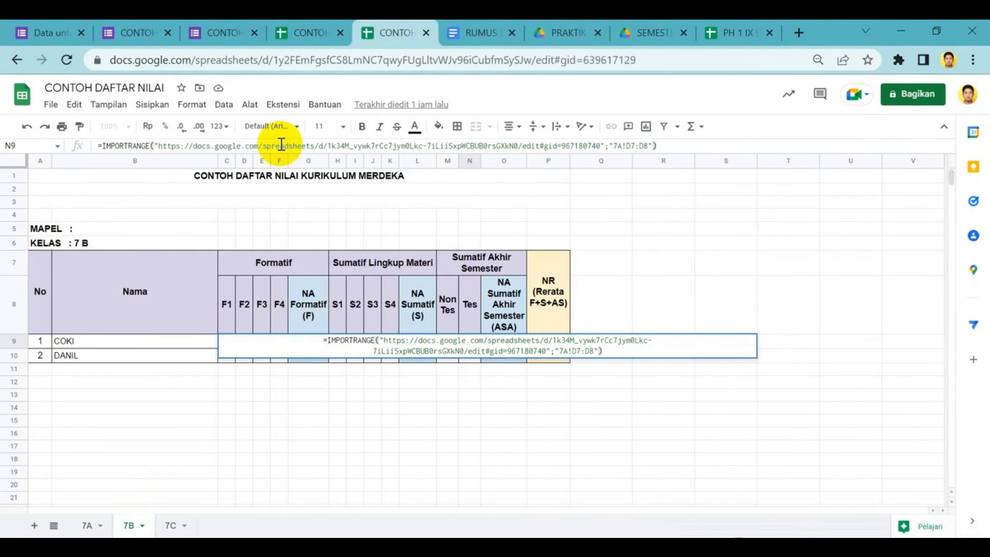
double_click(621, 146)
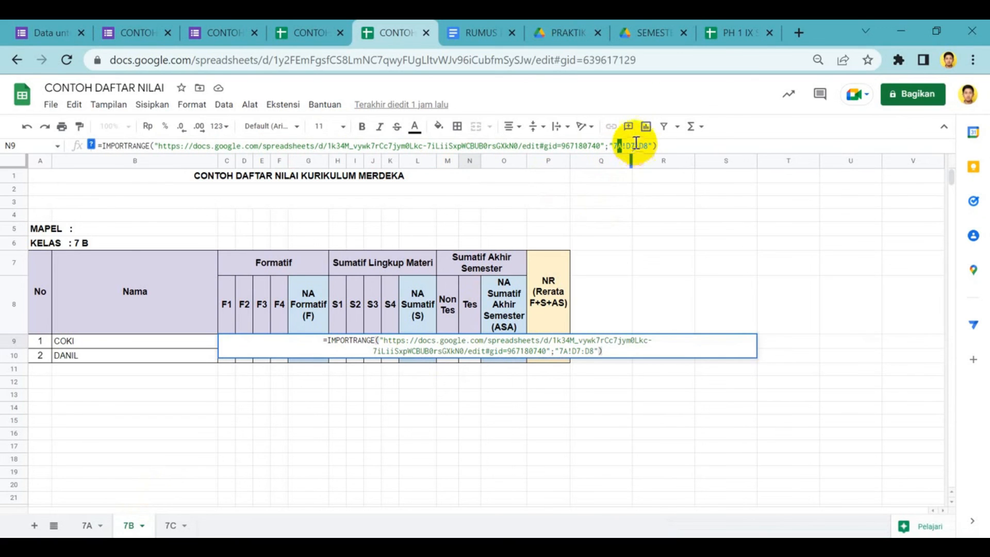
key("Return")
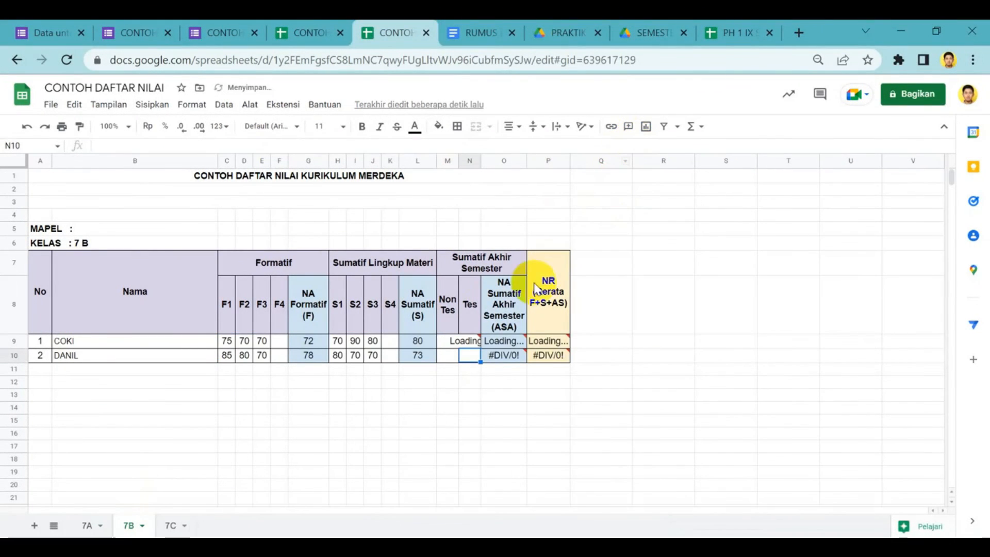
Check the imported scores in the Tes column of sheet 7B against the recap spreadsheet's 7B sheet
left_click(471, 341)
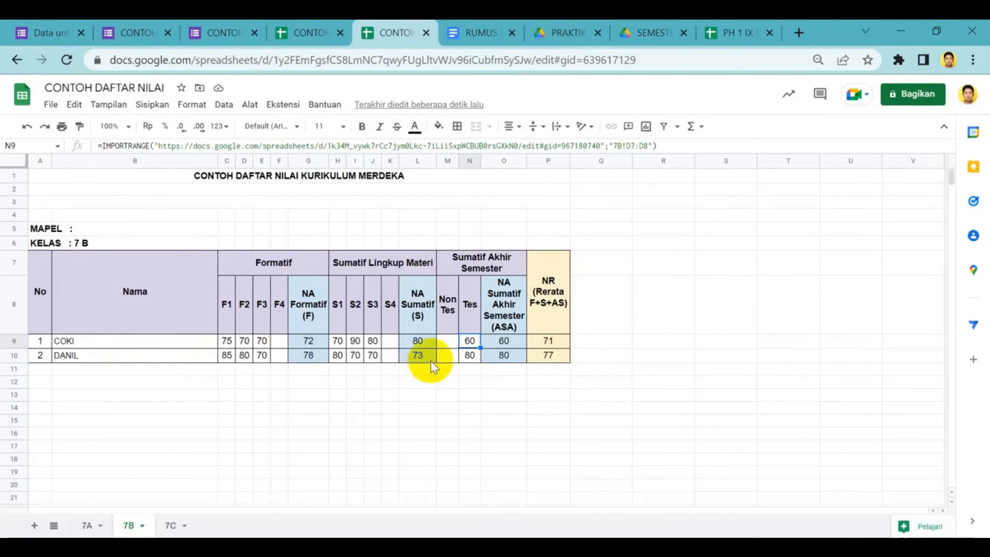
left_click(303, 28)
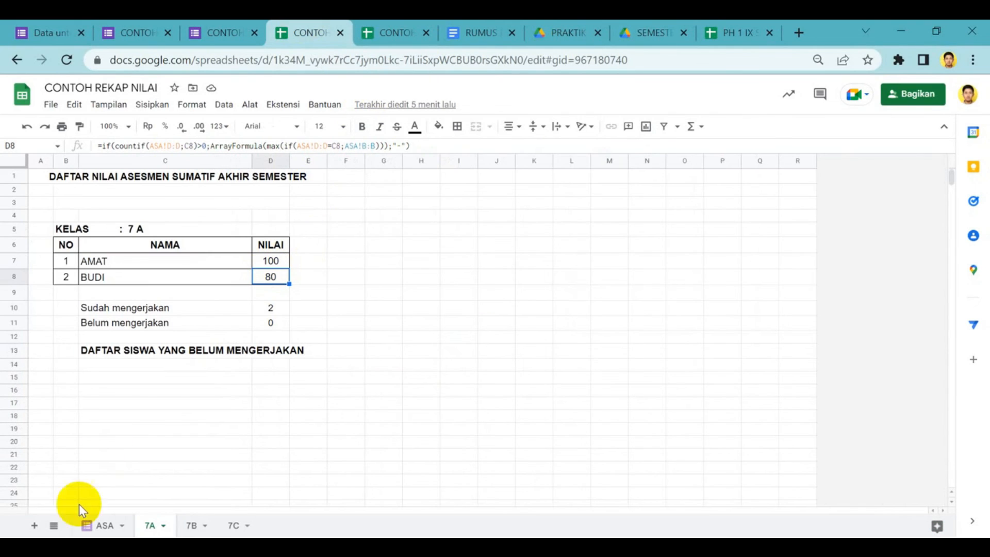
left_click(193, 525)
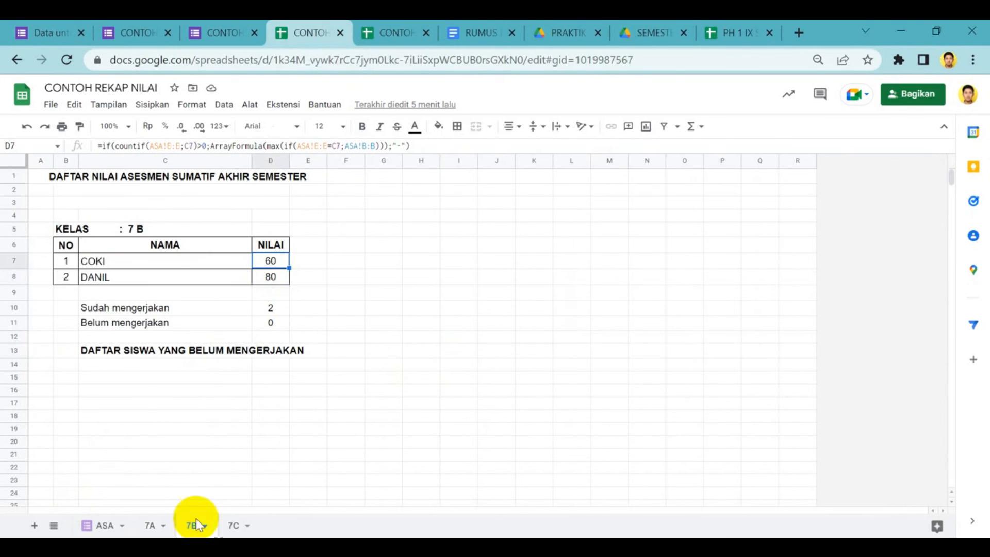
Return to the CONTOH DAFTAR NILAI gradebook and paste the IMPORTRANGE formula into N9 on sheet 7C, changing its reference to "7C!D7:D8"
left_click(271, 281)
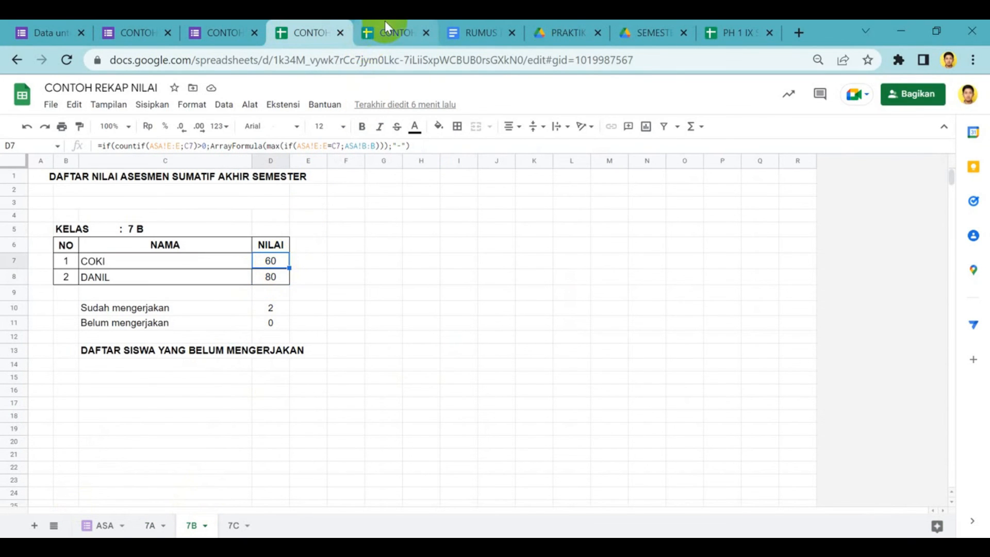
left_click(387, 28)
left_click(171, 522)
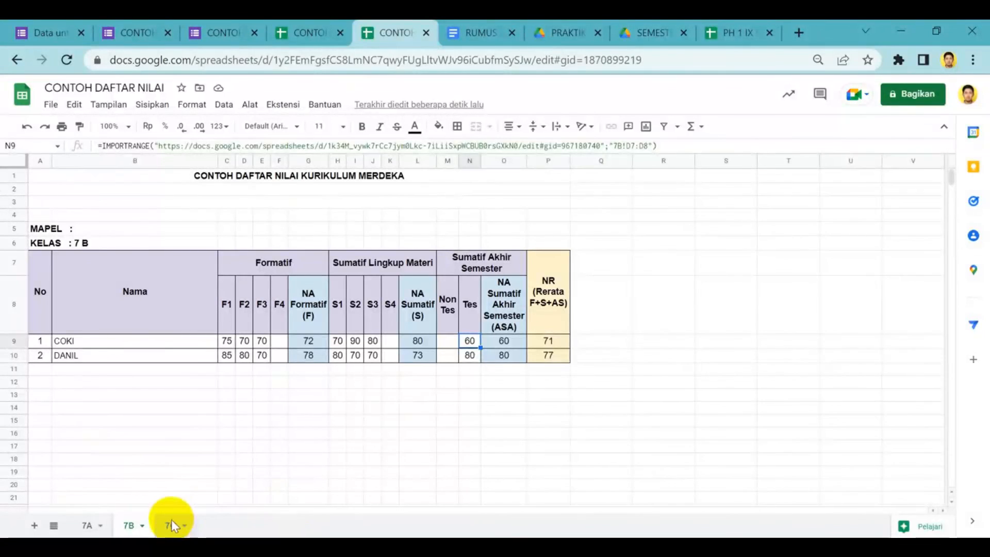
left_click(470, 341)
left_click(267, 144)
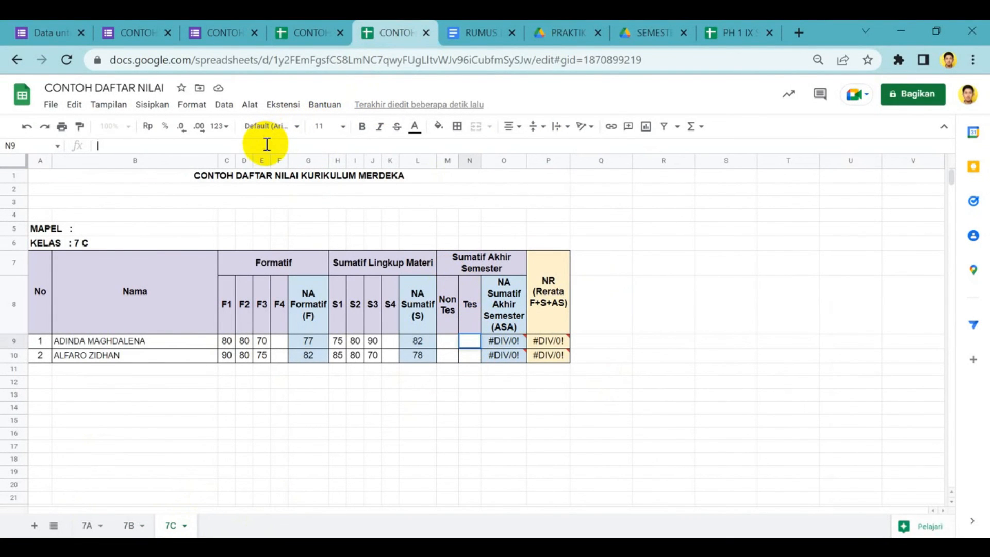
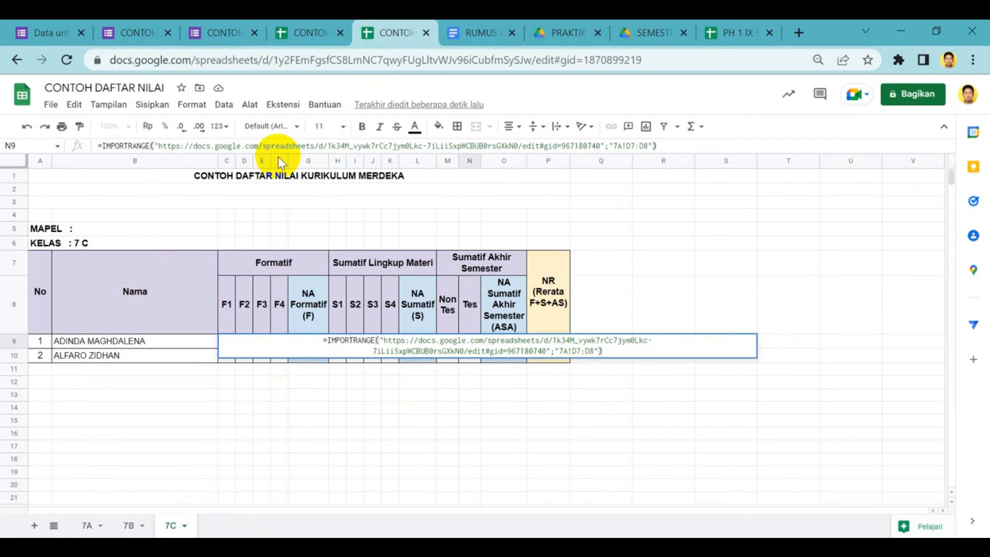
left_click_drag(625, 146, 617, 147)
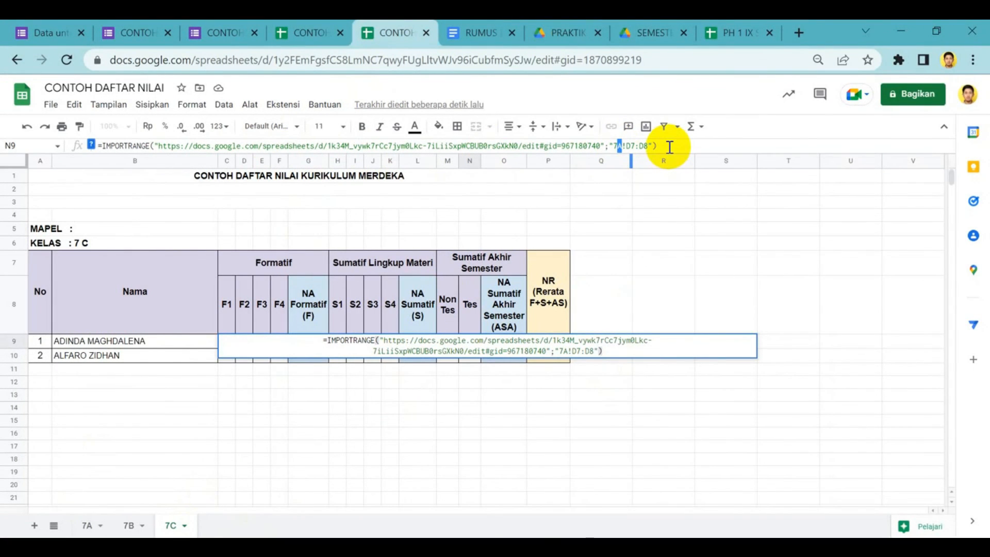
type("C")
key("Return")
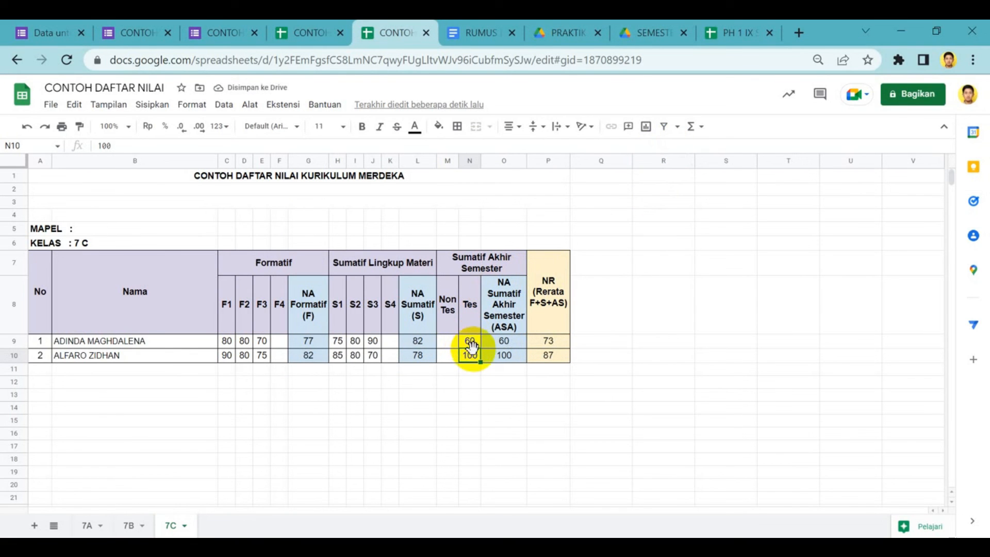
Compare the imported scores in the Tes column of sheet 7C with the scores on the recap spreadsheet's 7C sheet
left_click(306, 29)
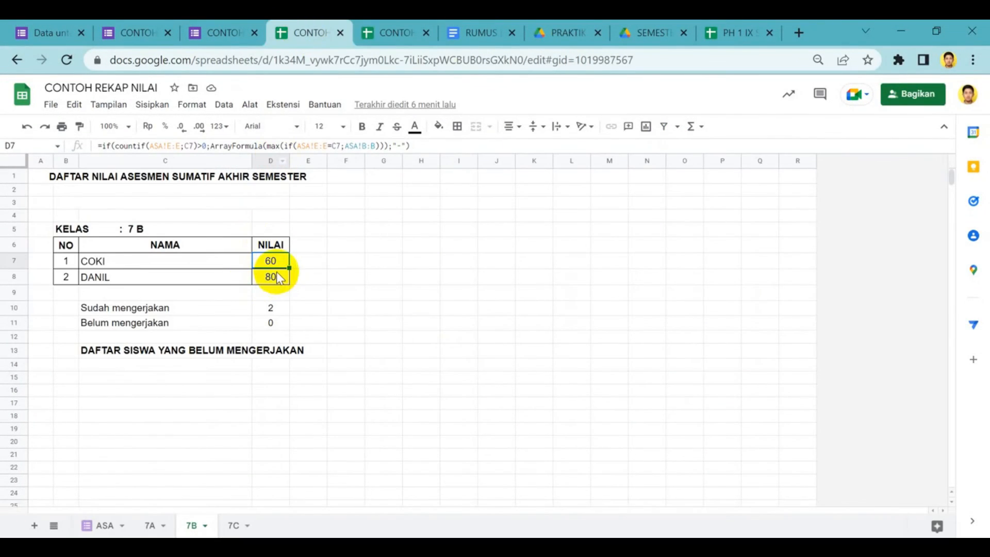
left_click(232, 525)
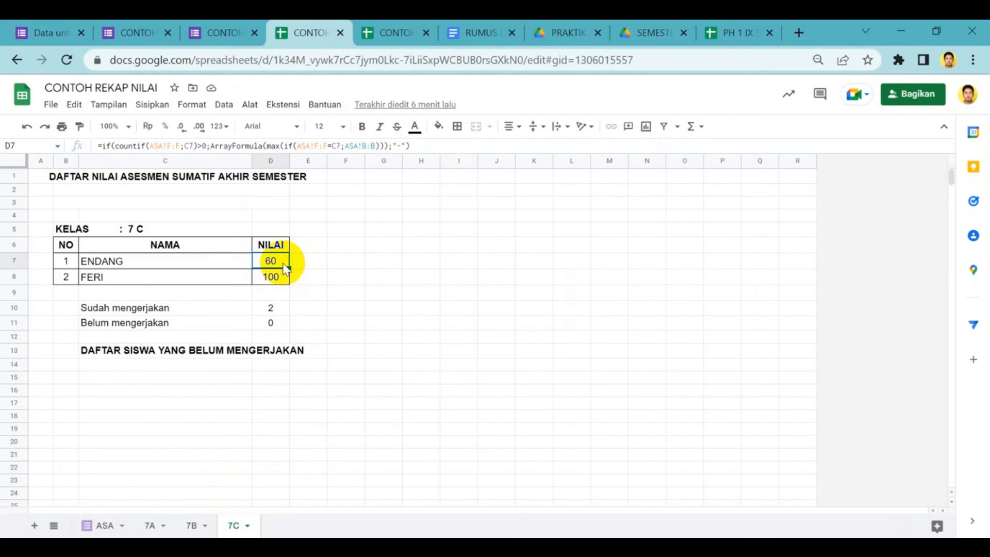
left_click(384, 32)
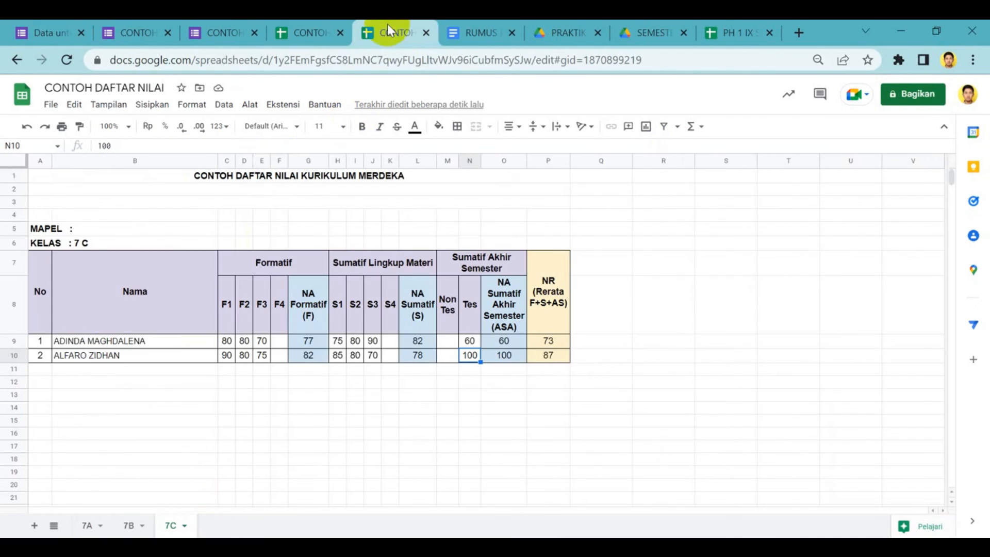
left_click(468, 341)
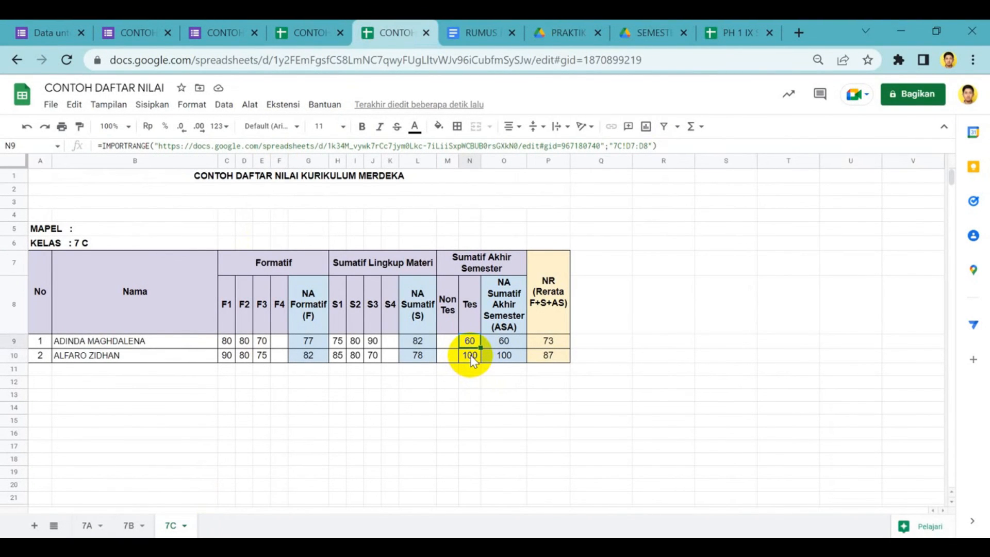
left_click(470, 355)
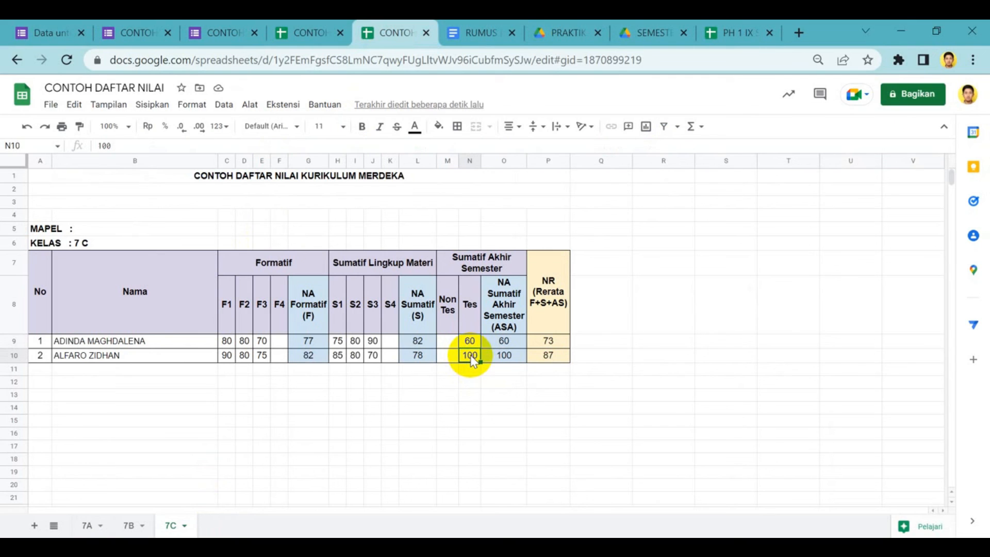